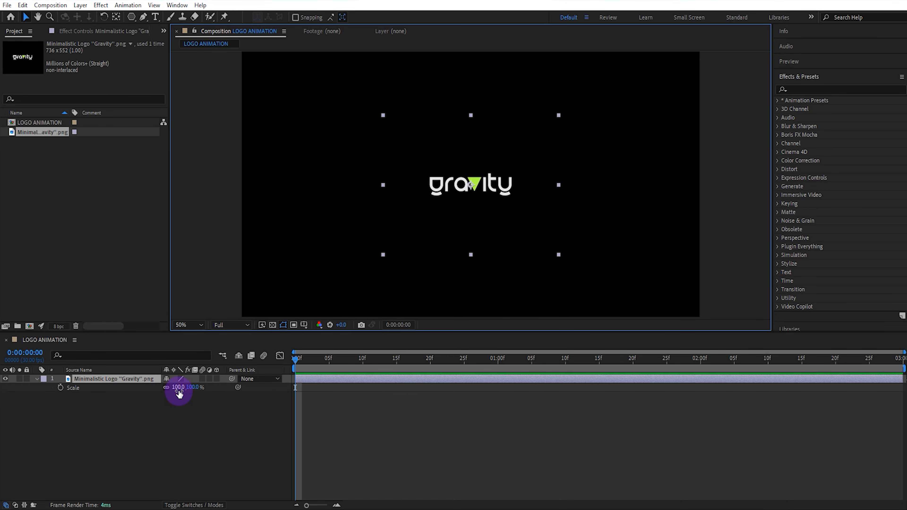
# Scale the Gravity logo layer up to 125%.
pyautogui.click(194, 388)
pyautogui.write('125')
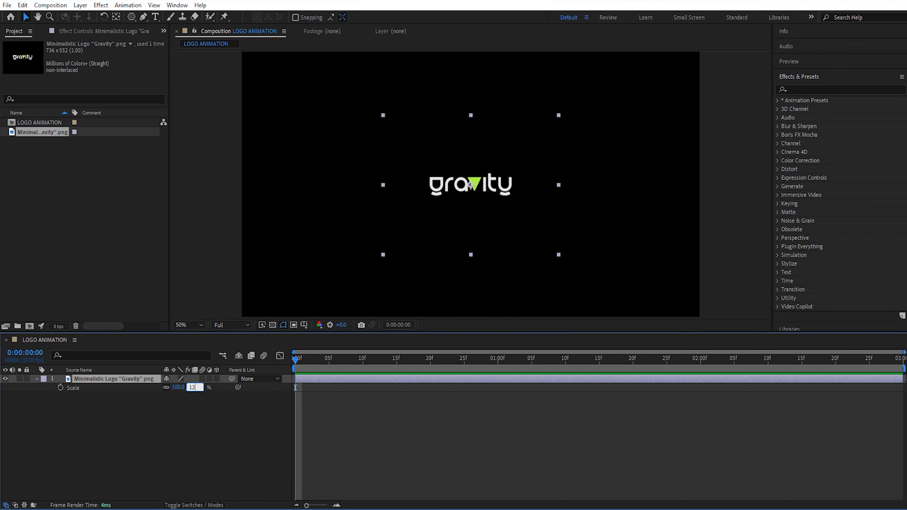
pyautogui.click(202, 409)
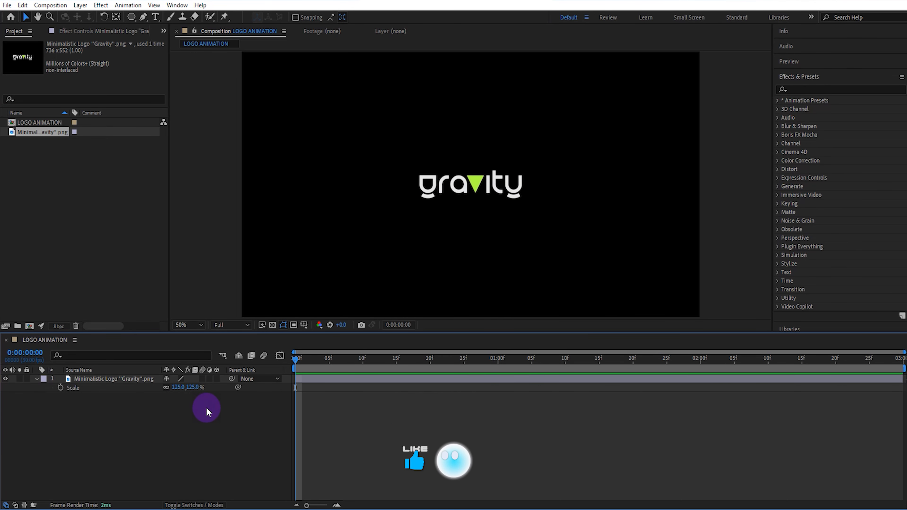
# Draw a green polygon with an outer radius of about 56 over the logo's v and set its points to 3.
pyautogui.click(131, 16)
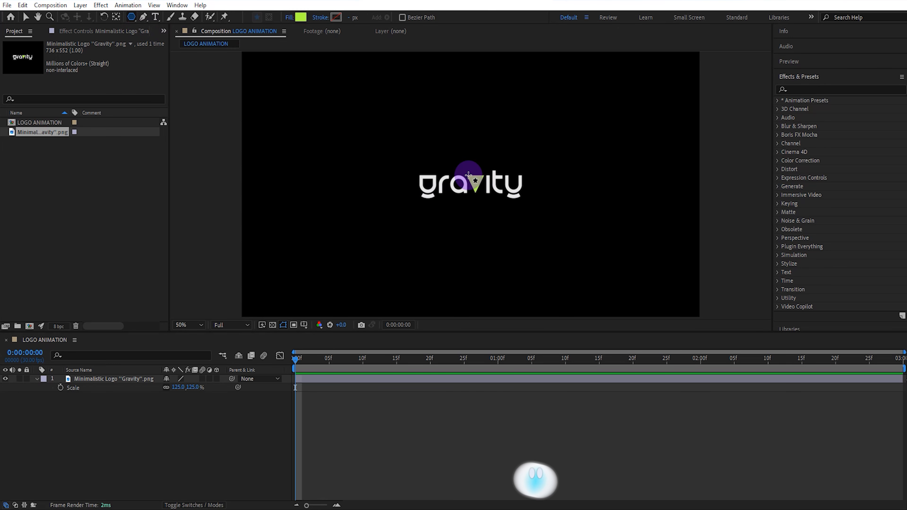
pyautogui.moveTo(466, 175); pyautogui.dragTo(472, 185)
pyautogui.press('v')
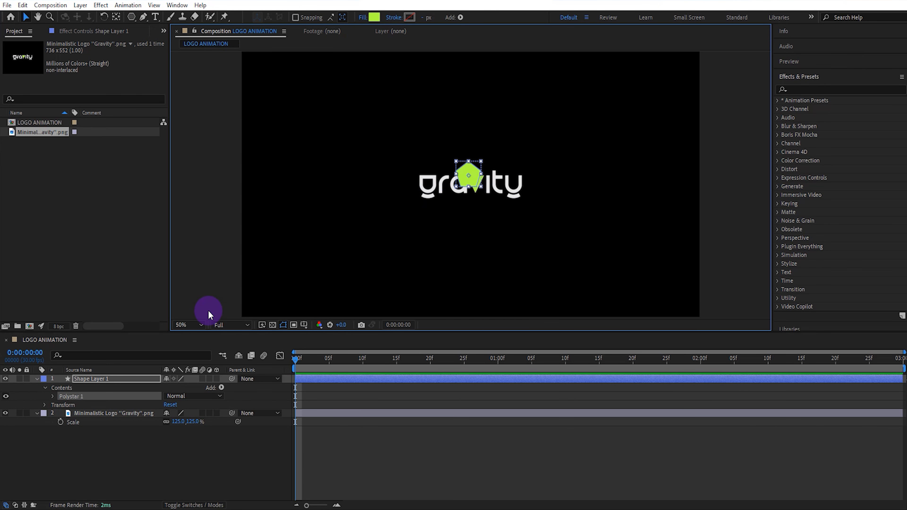
pyautogui.click(54, 398)
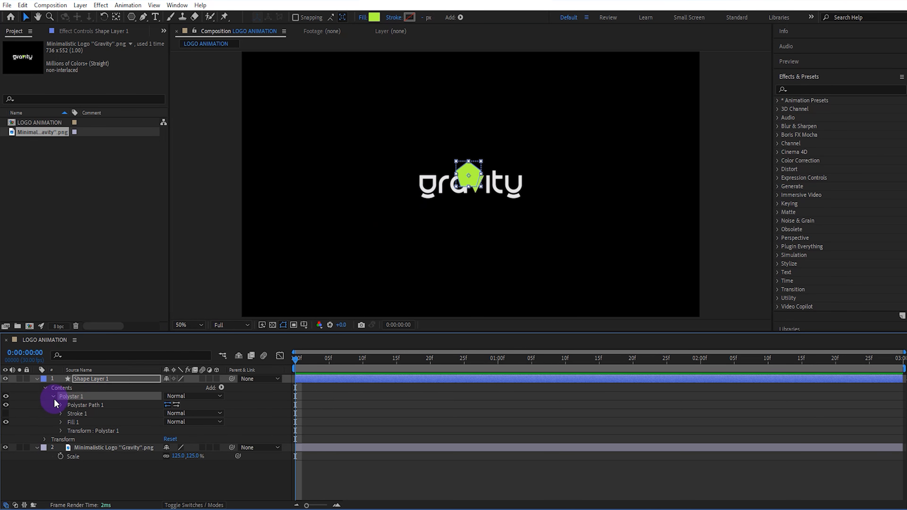
pyautogui.click(59, 405)
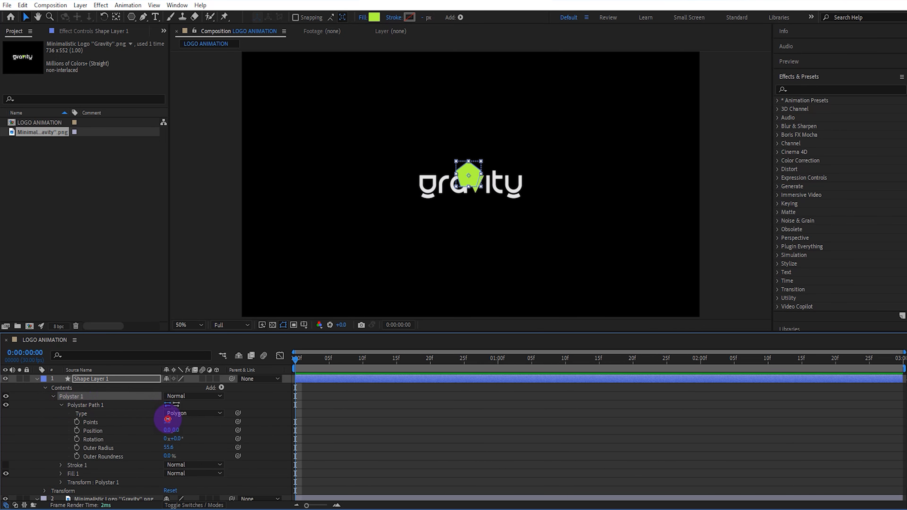
pyautogui.click(150, 378)
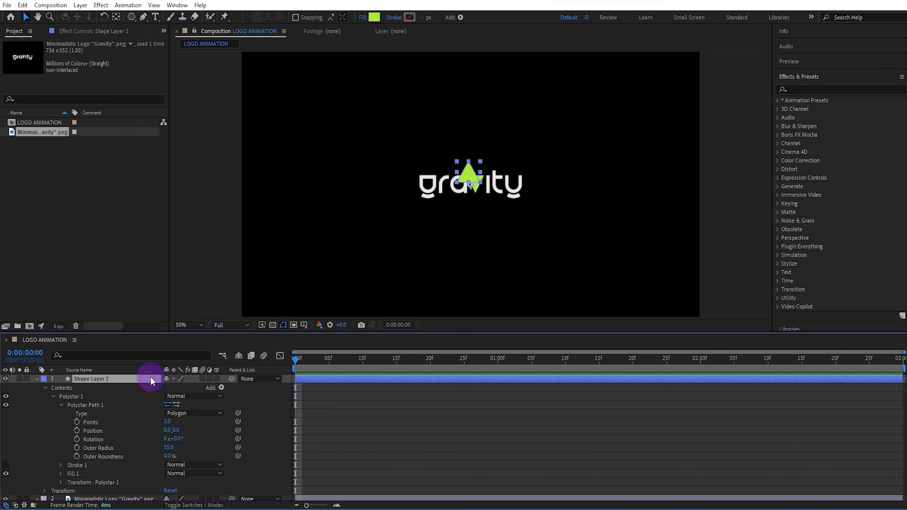
# Center the triangle's anchor point, turn the triangle upside down, and fit it over the logo's green v at about 80% scale.
pyautogui.scroll(2, 488, 206)
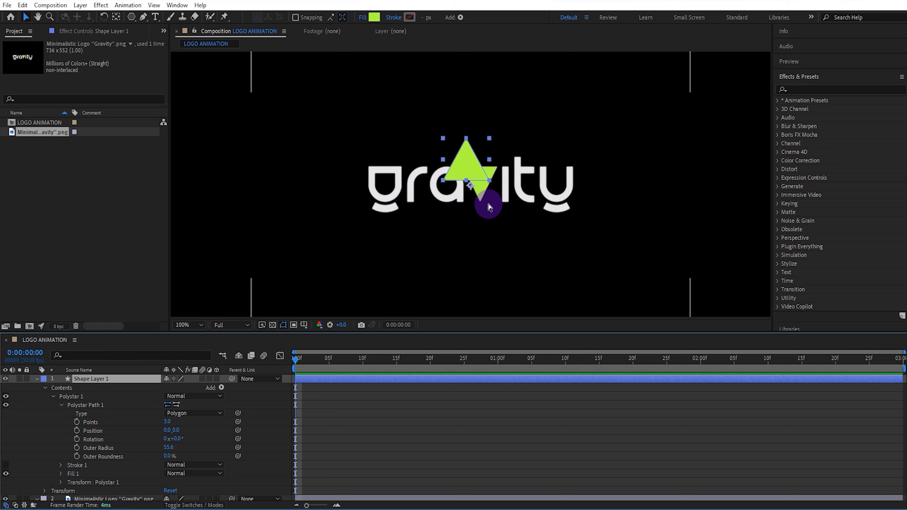
pyautogui.hotkey('ctrl', 'alt', 'Home')
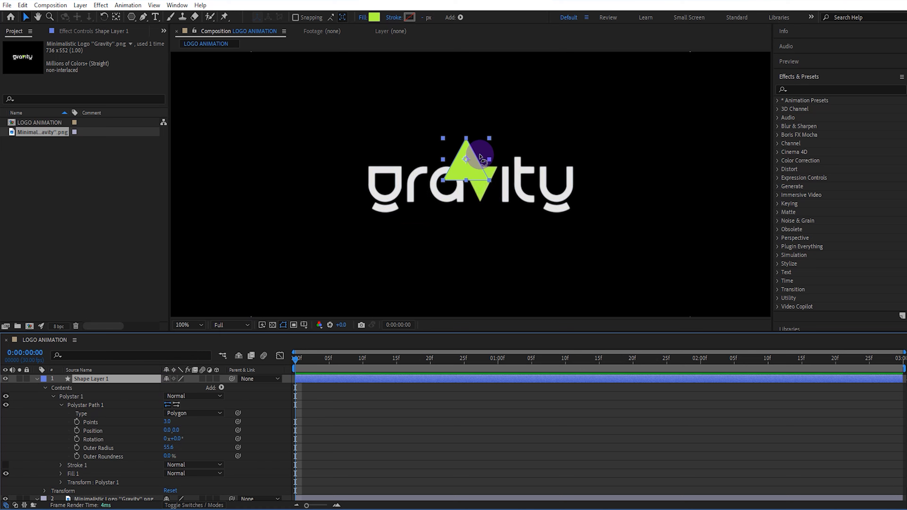
pyautogui.press('w')
pyautogui.moveTo(488, 178)
pyautogui.mouseDown()
pyautogui.moveTo(448, 174)
pyautogui.moveTo(449, 151)
pyautogui.moveTo(480, 182)
pyautogui.mouseUp()
pyautogui.press('v')
pyautogui.press('.')
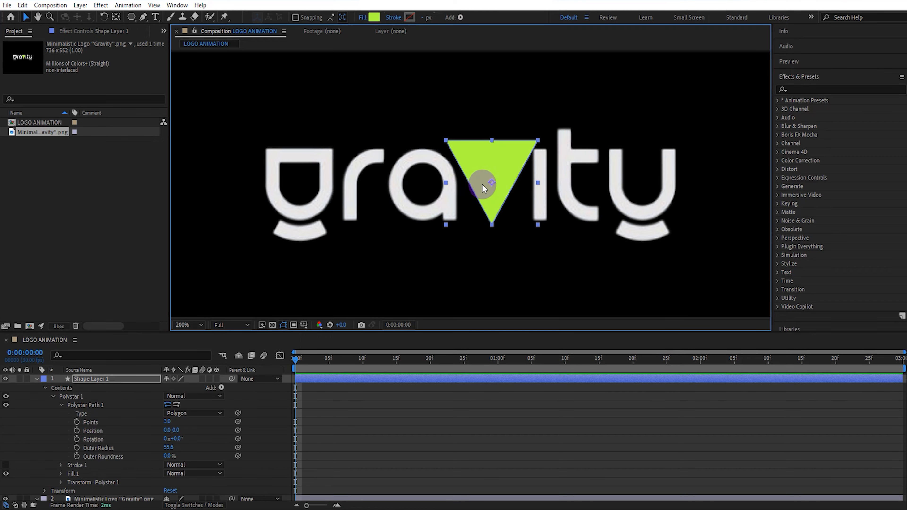
pyautogui.moveTo(538, 225); pyautogui.dragTo(528, 216)
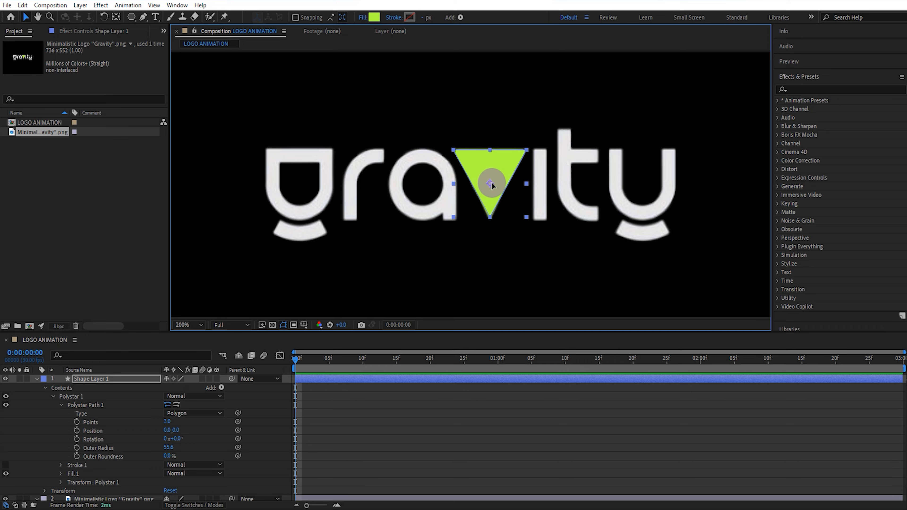
pyautogui.press(',')
pyautogui.press(',')
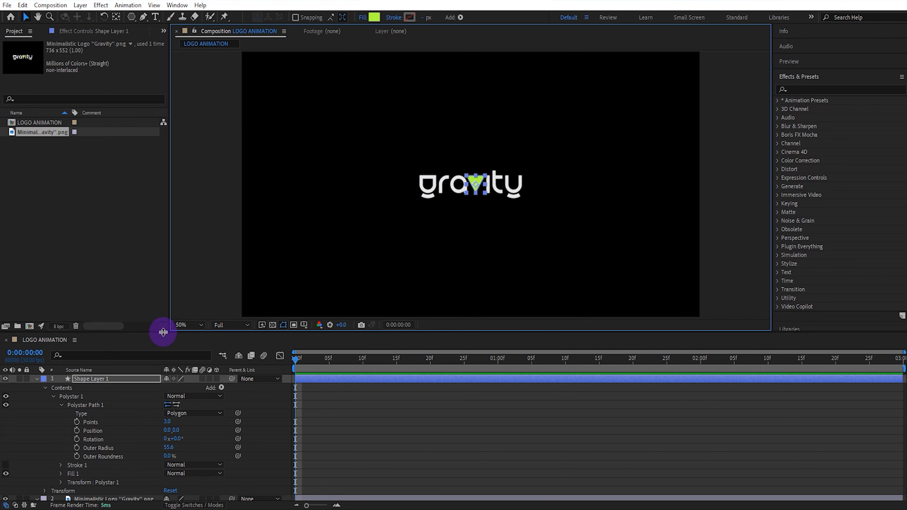
# Reveal the triangle layer's Position and move the triangle straight up above the logo to about 980, 149.
pyautogui.click(134, 378)
pyautogui.press('p')
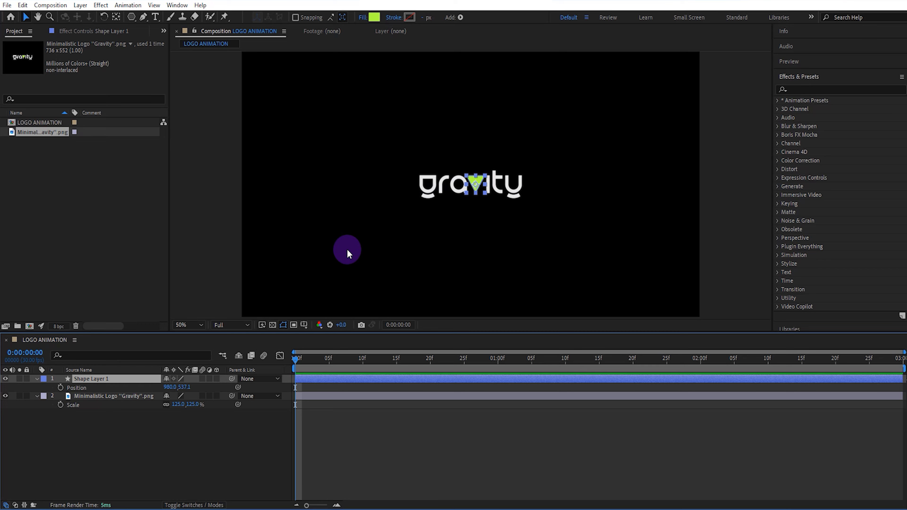
pyautogui.moveTo(476, 182); pyautogui.dragTo(479, 88)
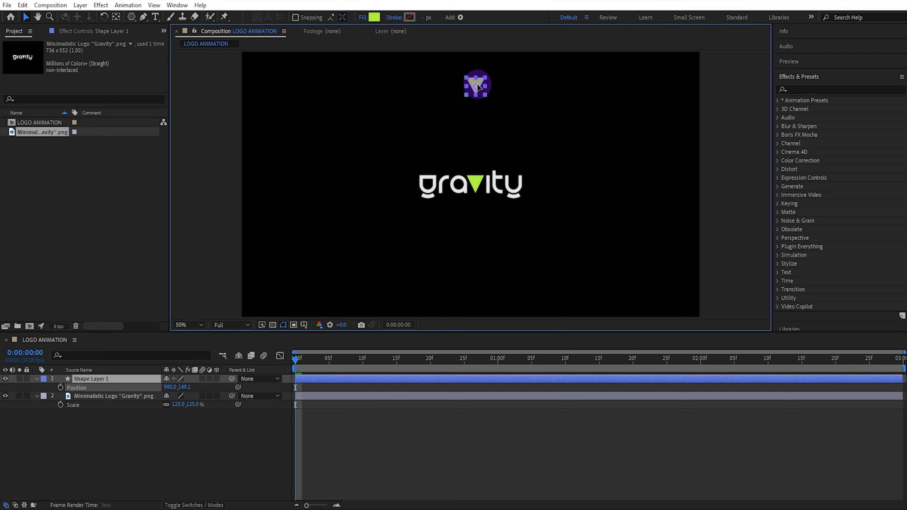
# Apply the Wiggle - position preset to the triangle with a wiggle speed of 30 and a wiggle amount of 3 pixels.
pyautogui.click(805, 89)
pyautogui.write('w')
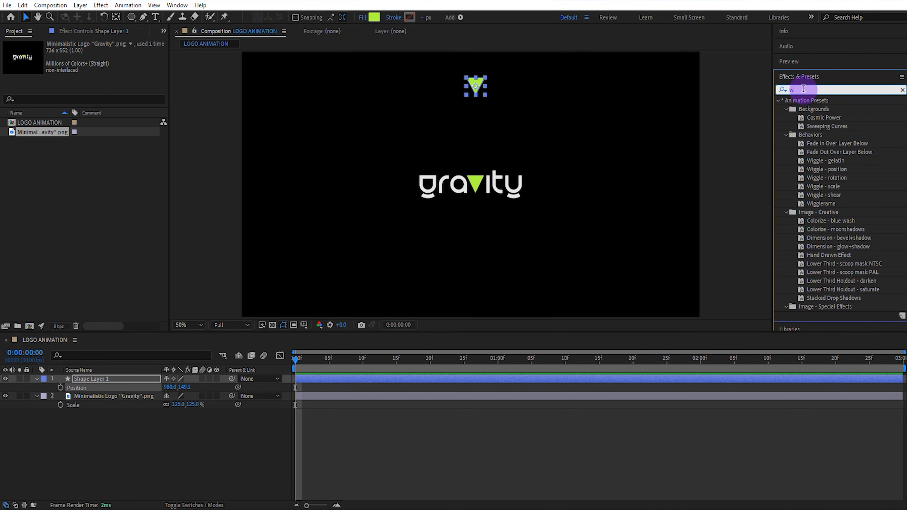
pyautogui.write('igg')
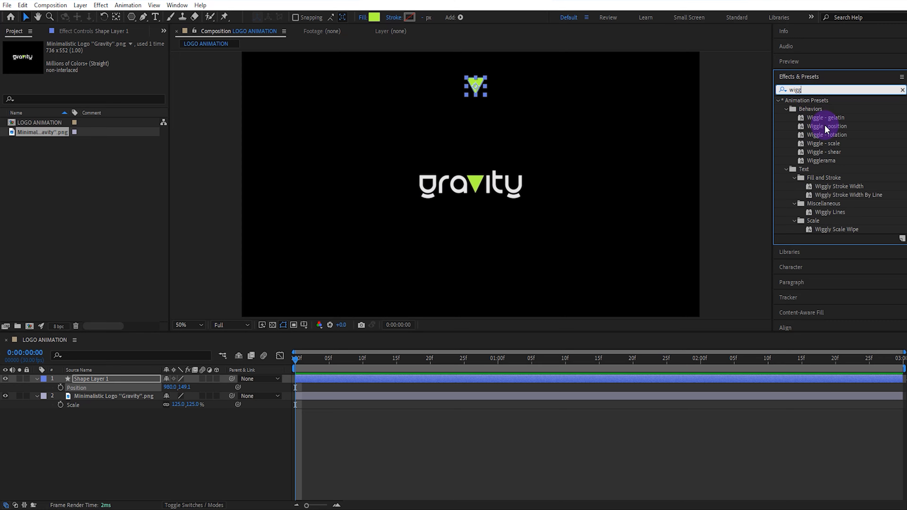
pyautogui.moveTo(825, 126); pyautogui.dragTo(477, 81)
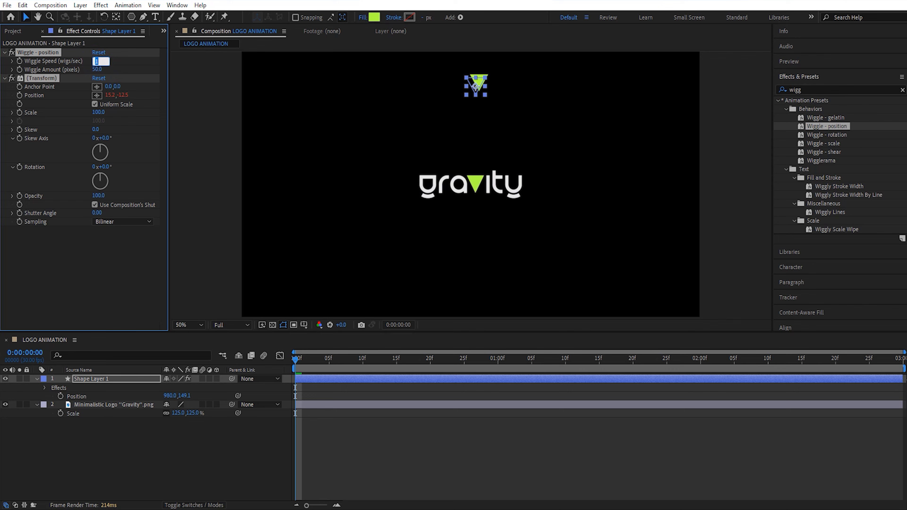
pyautogui.click(97, 70)
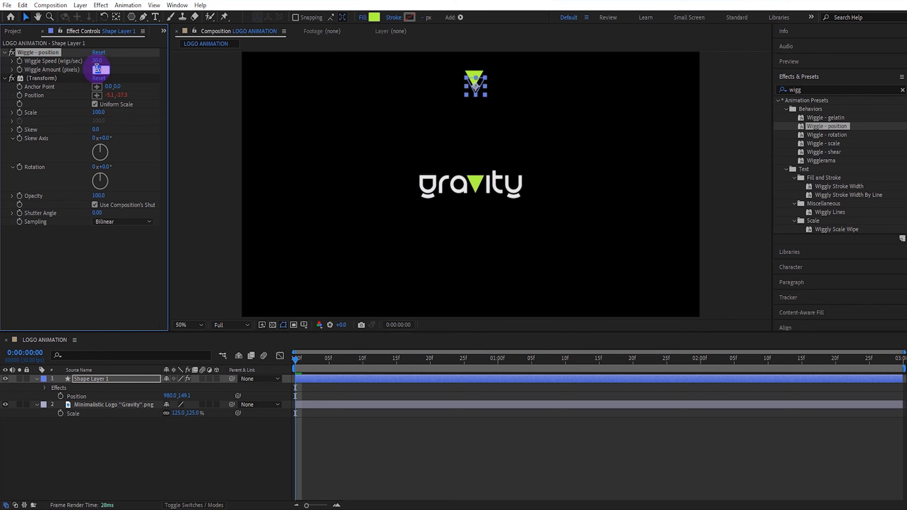
pyautogui.write('3')
pyautogui.click(138, 110)
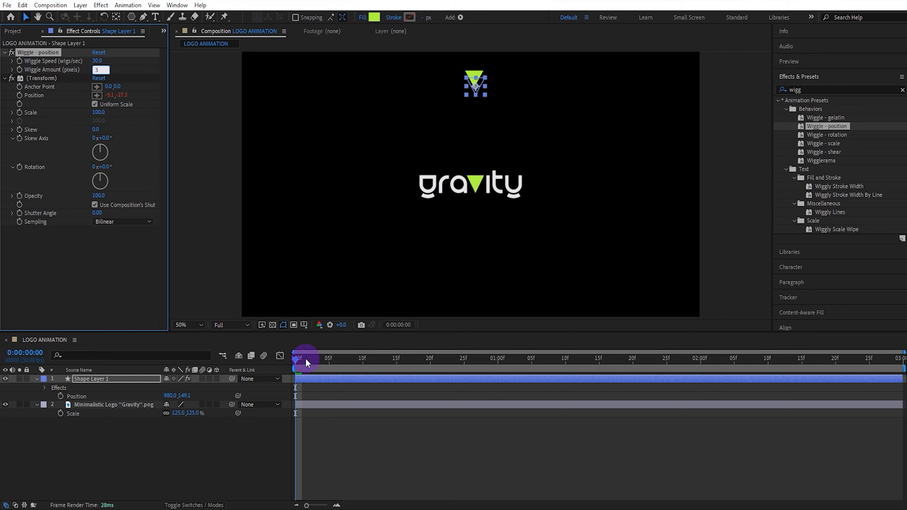
# Preview the triangle's wiggle motion from the start of the composition.
pyautogui.moveTo(307, 359); pyautogui.dragTo(252, 356)
pyautogui.press('space')
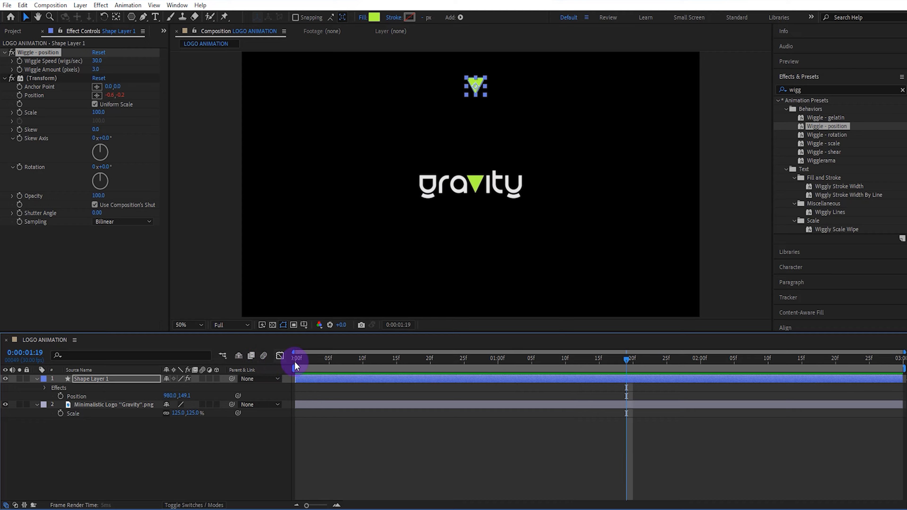
pyautogui.press('space')
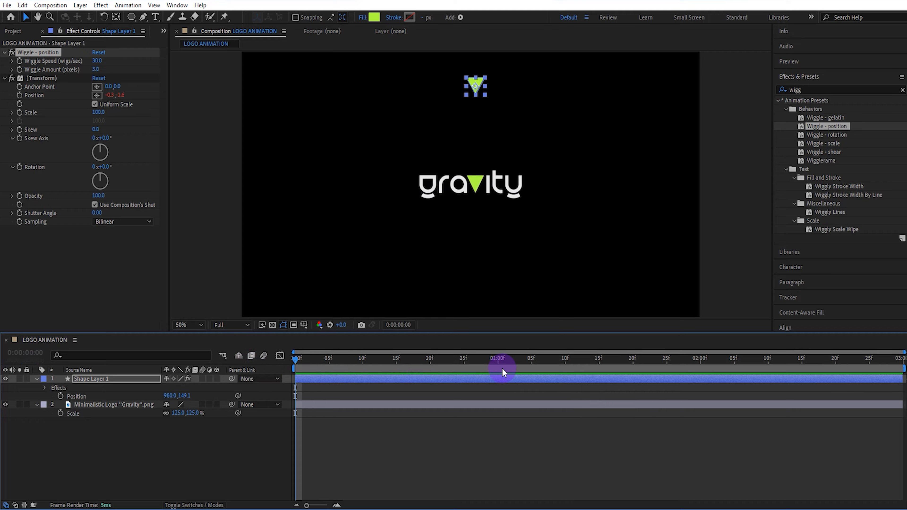
# Keyframe the triangle's position above the logo at 0:00:01:00 and over the logo's v, at about 980, 535, at 0:00:01:10.
pyautogui.click(498, 361)
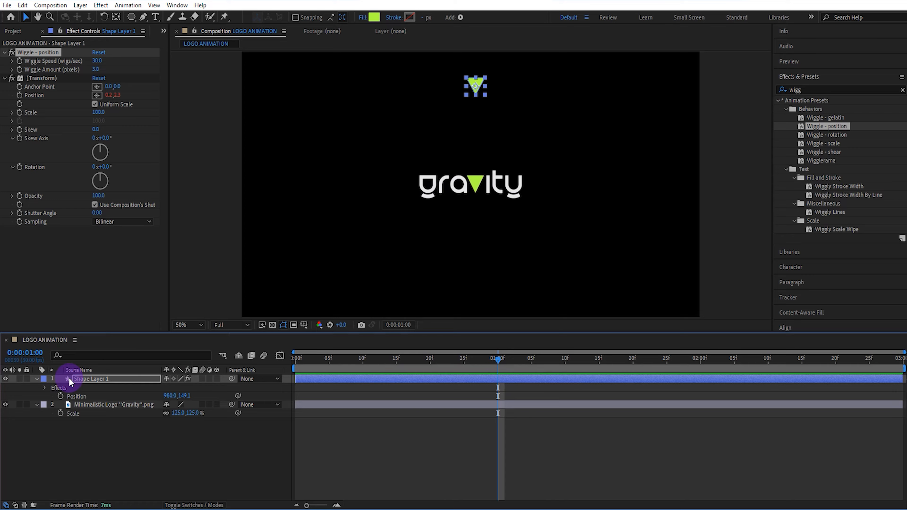
pyautogui.click(60, 396)
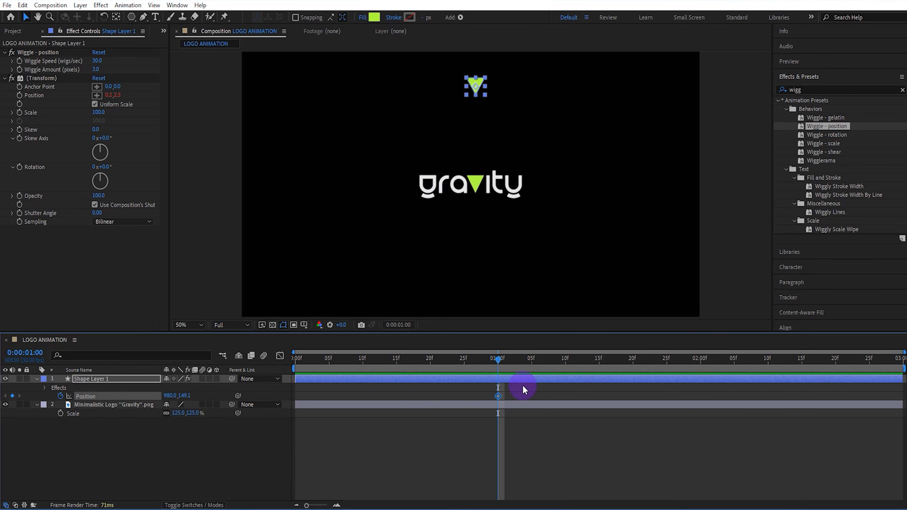
pyautogui.click(566, 362)
pyautogui.scroll(1, 518, 243)
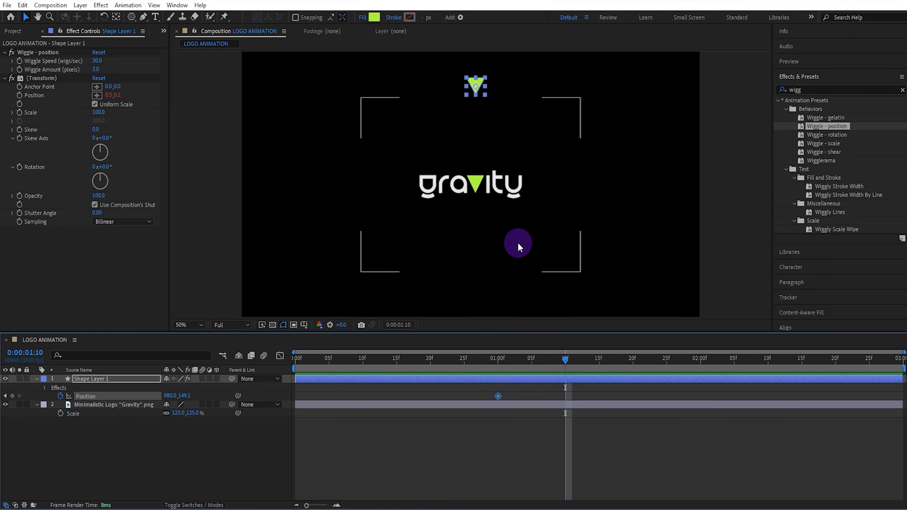
pyautogui.moveTo(496, 137); pyautogui.dragTo(496, 209)
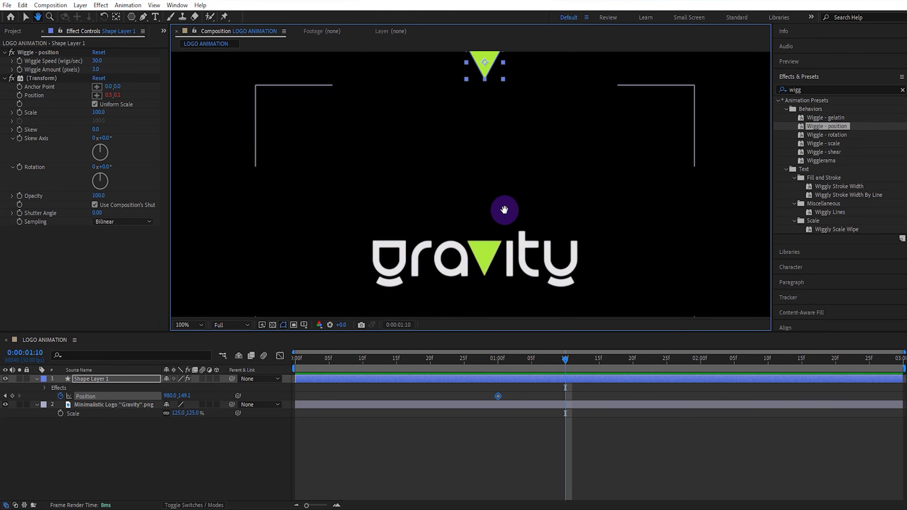
pyautogui.moveTo(493, 71); pyautogui.dragTo(480, 257)
# Easy-ease both position keyframes and reshape the speed graph so the triangle starts slowly and accelerates sharply into the second keyframe.
pyautogui.moveTo(574, 395); pyautogui.dragTo(493, 397)
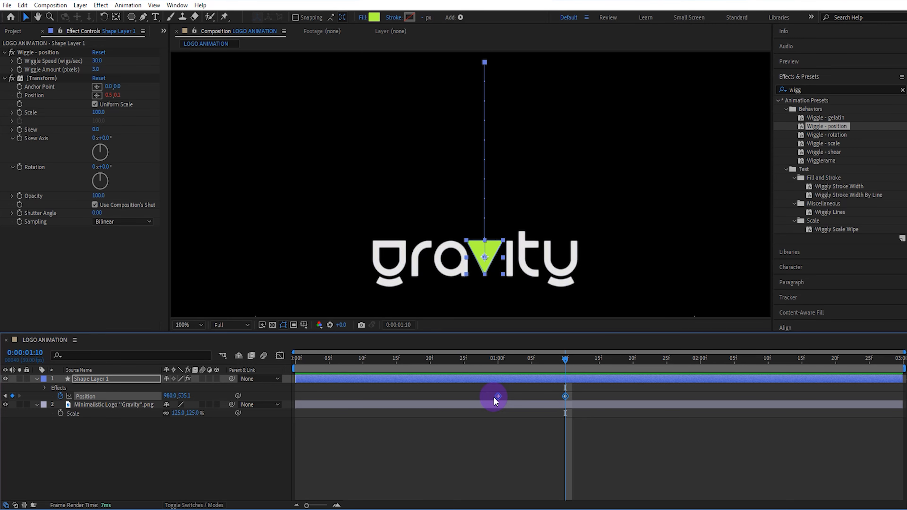
pyautogui.press('F9')
pyautogui.click(278, 356)
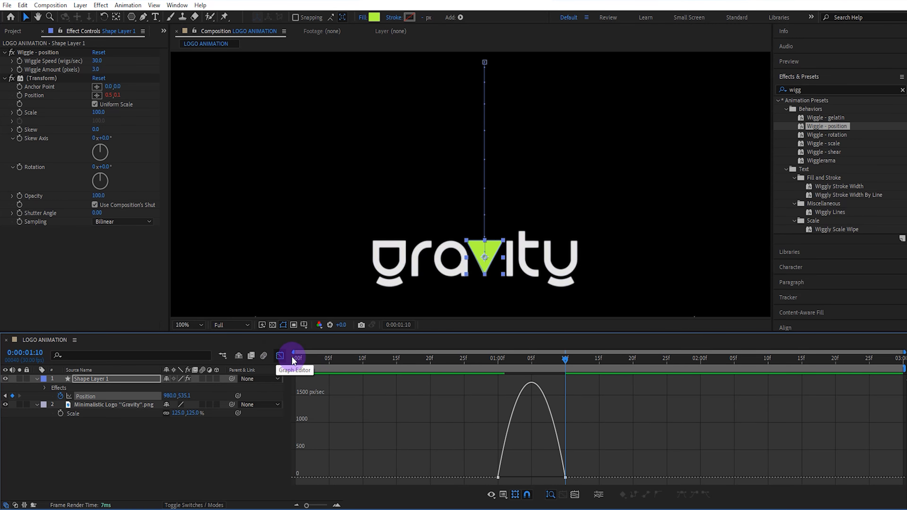
pyautogui.moveTo(580, 467)
pyautogui.mouseDown()
pyautogui.moveTo(563, 480)
pyautogui.moveTo(571, 480)
pyautogui.mouseUp()
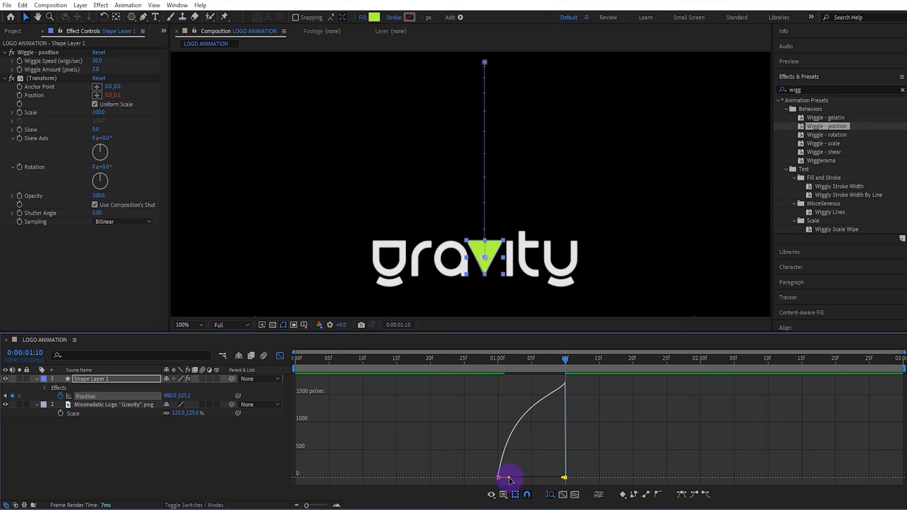
pyautogui.moveTo(508, 478); pyautogui.dragTo(587, 479)
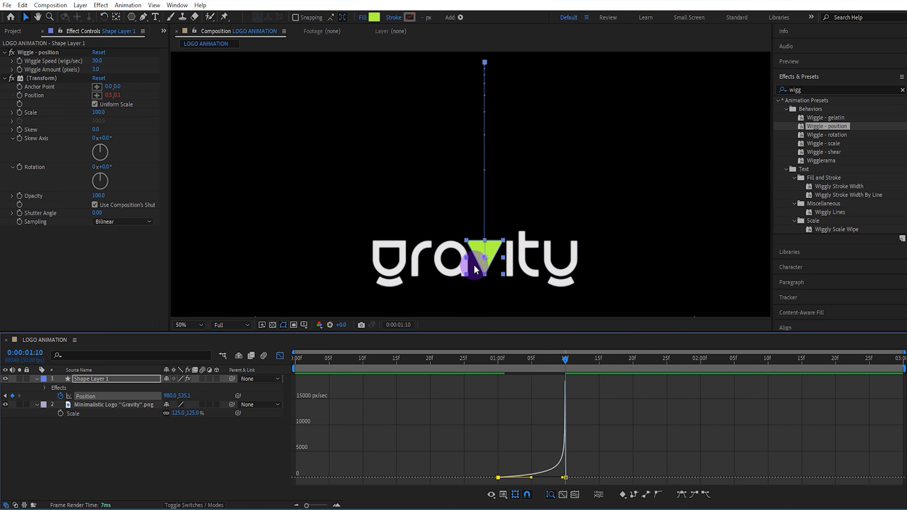
# Preview the triangle's drop onto the logo from the start of the composition.
pyautogui.scroll(-1, 475, 265)
pyautogui.moveTo(437, 360); pyautogui.dragTo(298, 359)
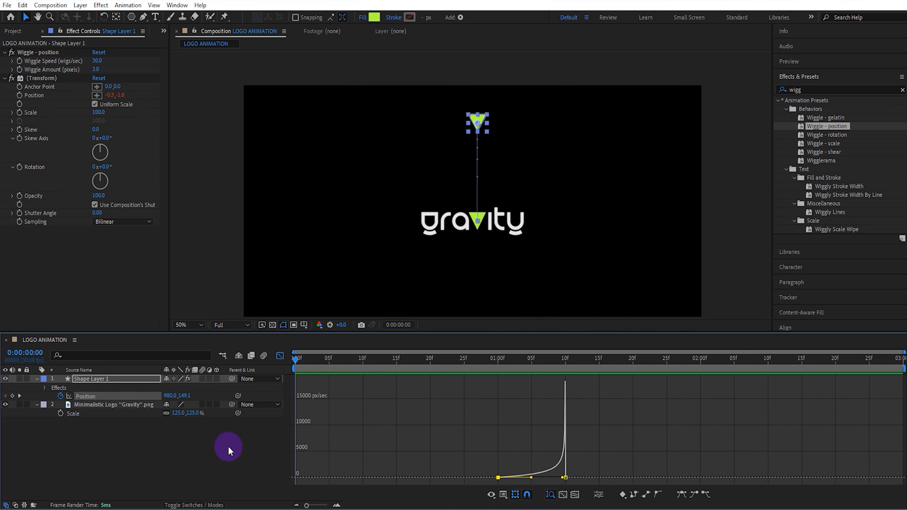
pyautogui.click(228, 447)
pyautogui.press('space')
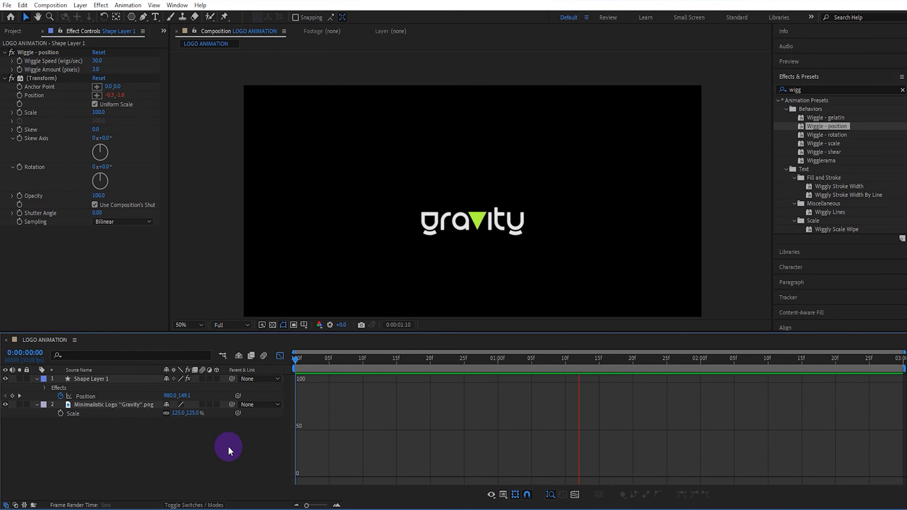
pyautogui.click(302, 359)
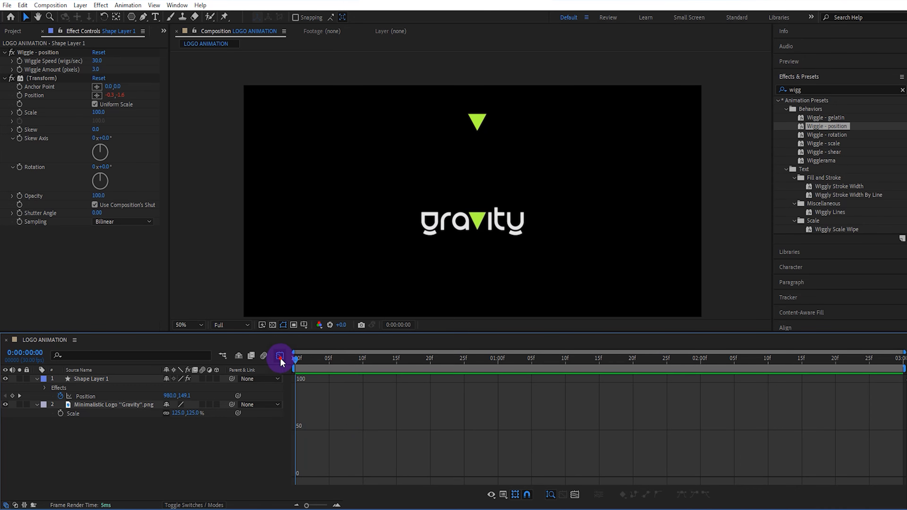
# Keyframe the triangle's current scale of 79.6% at 0:00:01:00 and again at 0:00:01:10.
pyautogui.click(280, 355)
pyautogui.moveTo(507, 360); pyautogui.dragTo(498, 362)
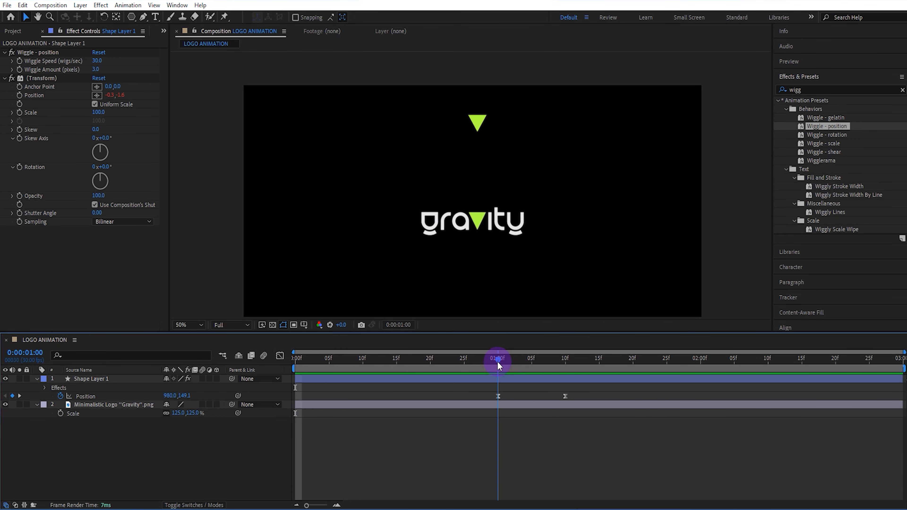
pyautogui.click(140, 378)
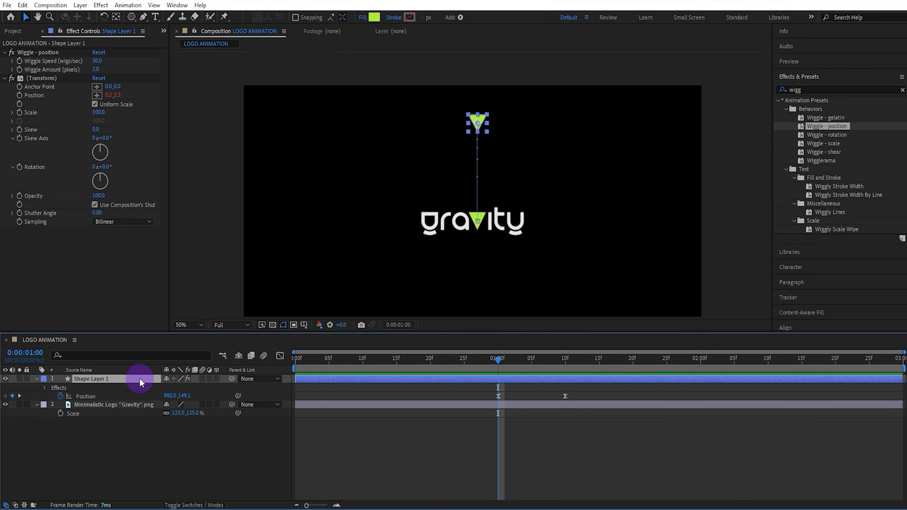
pyautogui.hotkey('shift', 's')
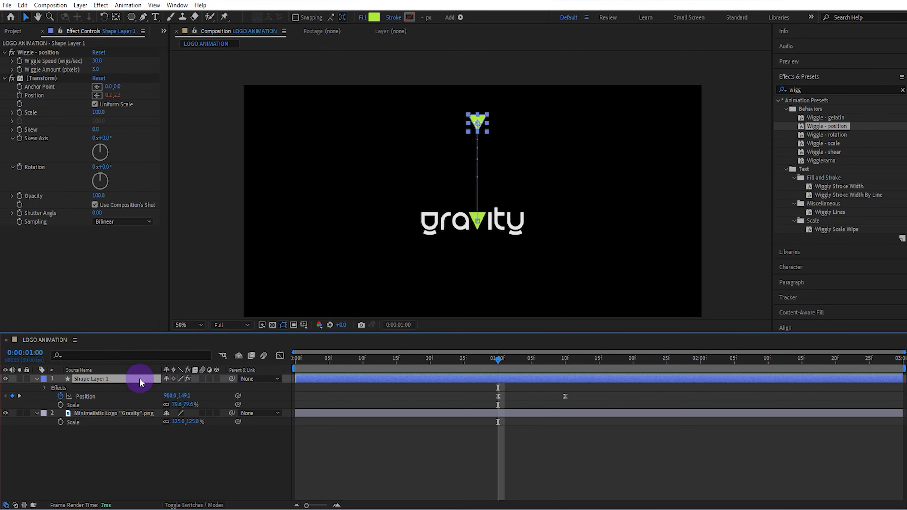
pyautogui.click(63, 404)
pyautogui.moveTo(537, 361); pyautogui.dragTo(564, 362)
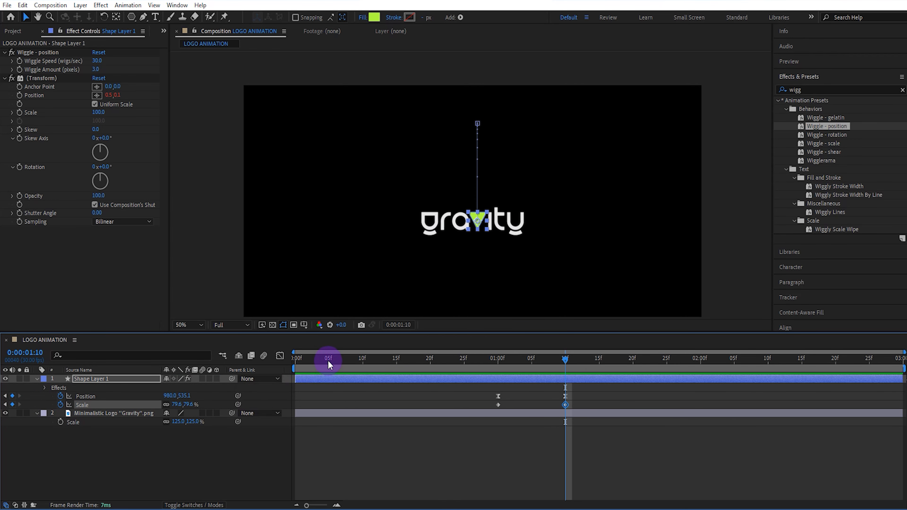
# Set the triangle's scale to 100% at the start of the composition and at 0:00:01:00.
pyautogui.moveTo(328, 361); pyautogui.dragTo(276, 374)
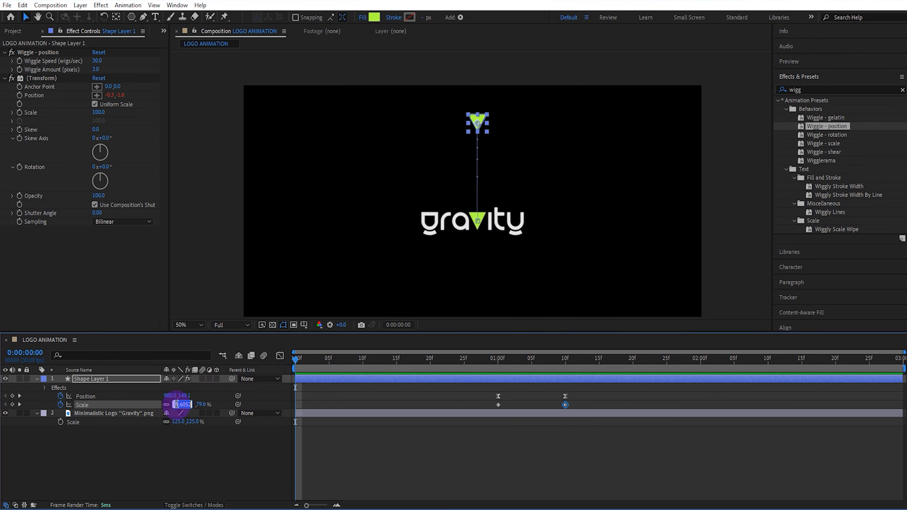
pyautogui.write('100')
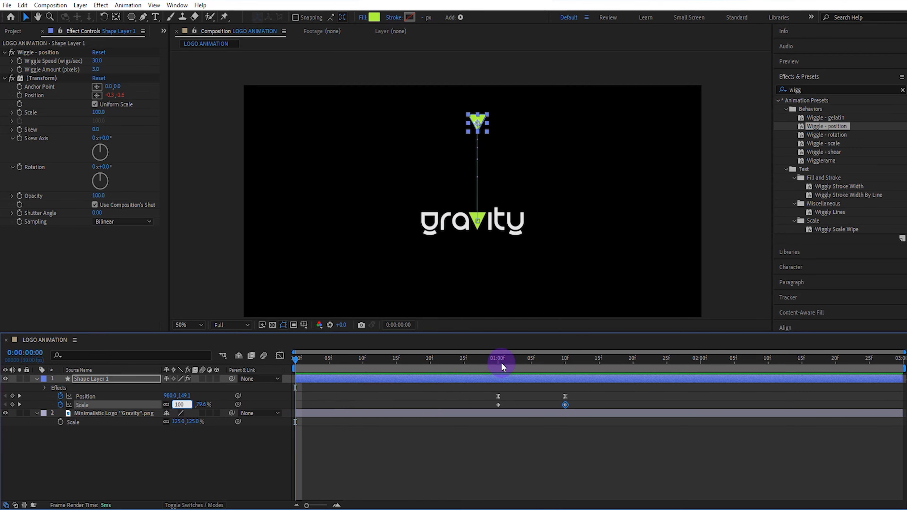
pyautogui.click(500, 362)
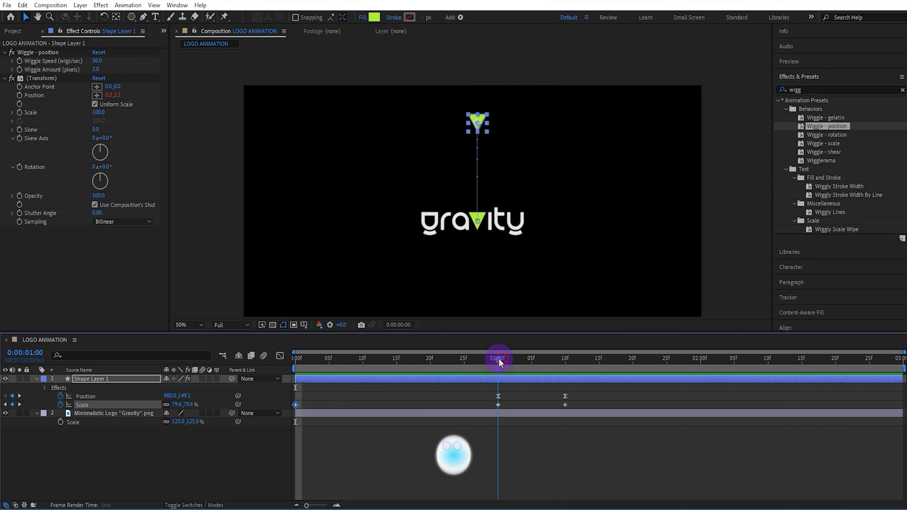
pyautogui.click(189, 405)
pyautogui.write('10')
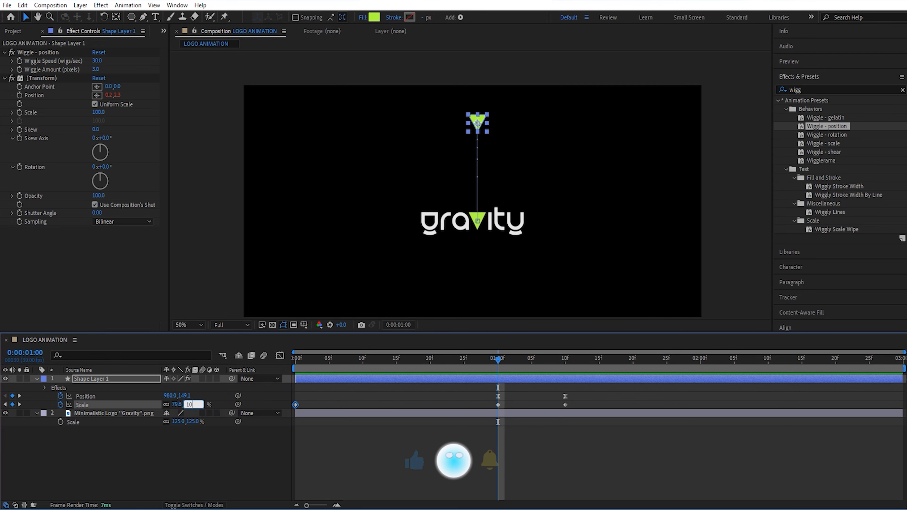
pyautogui.write('0')
pyautogui.press('Return')
# Preview the triangle's scale change and drop from the start of the composition.
pyautogui.moveTo(355, 360); pyautogui.dragTo(272, 365)
pyautogui.press('space')
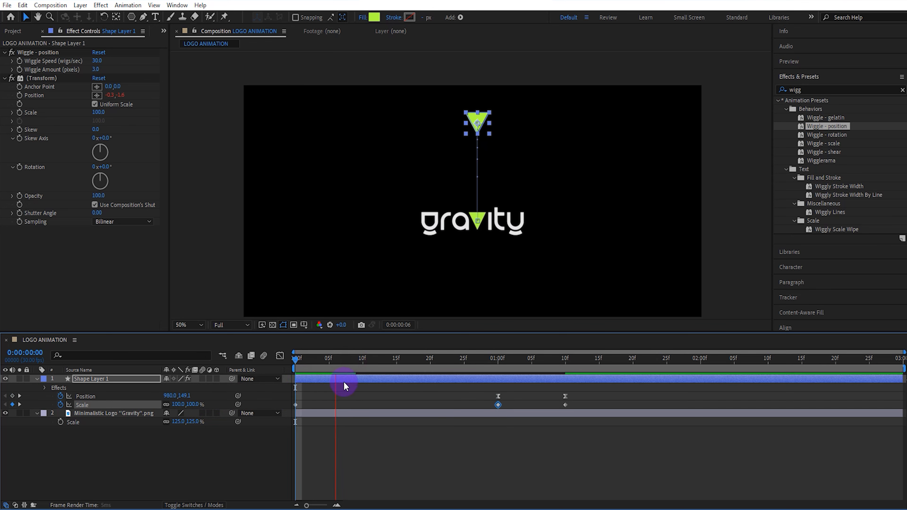
pyautogui.press('space')
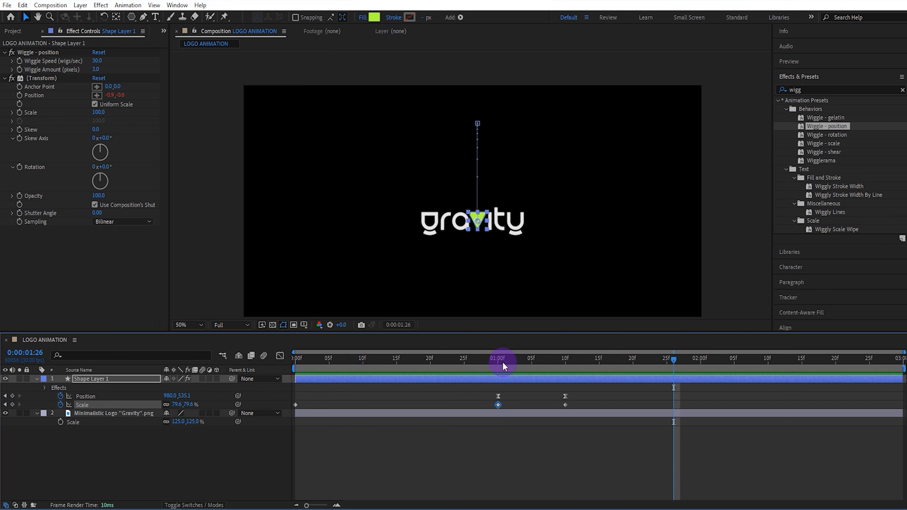
# Keyframe the triangle's opacity at 100% at 0:00:01:00 and at 0% at 0:00:01:05.
pyautogui.moveTo(521, 359); pyautogui.dragTo(498, 361)
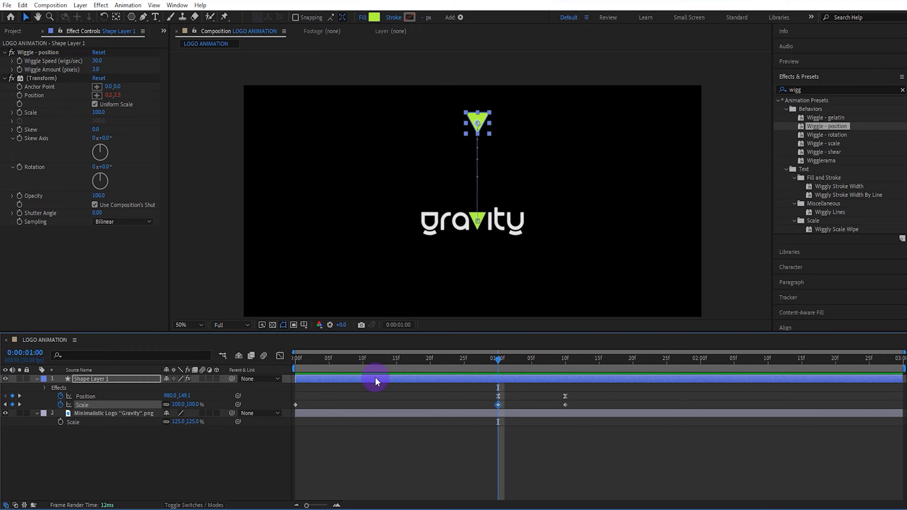
pyautogui.click(141, 377)
pyautogui.hotkey('shift', 't')
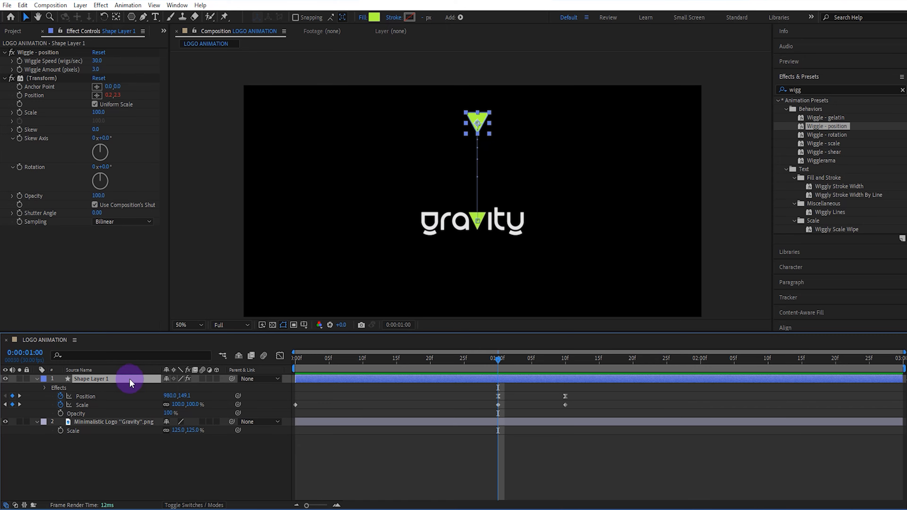
pyautogui.click(60, 414)
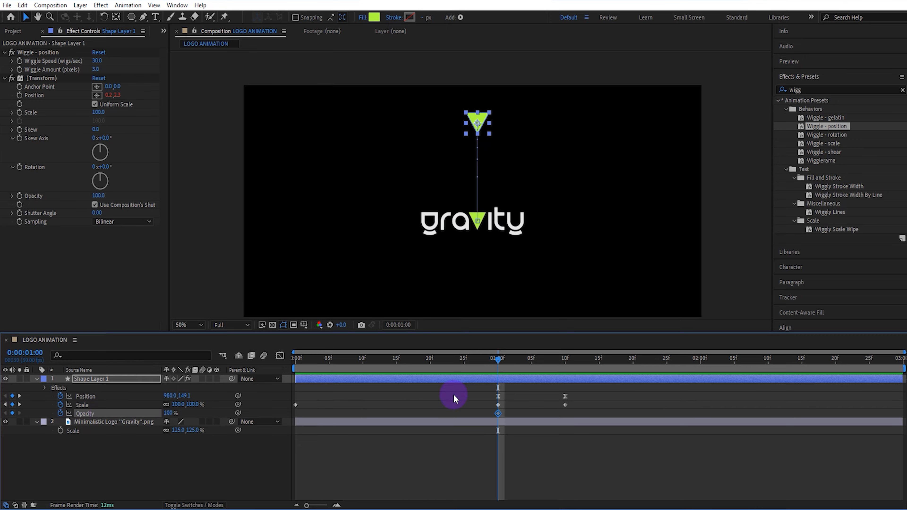
pyautogui.click(532, 362)
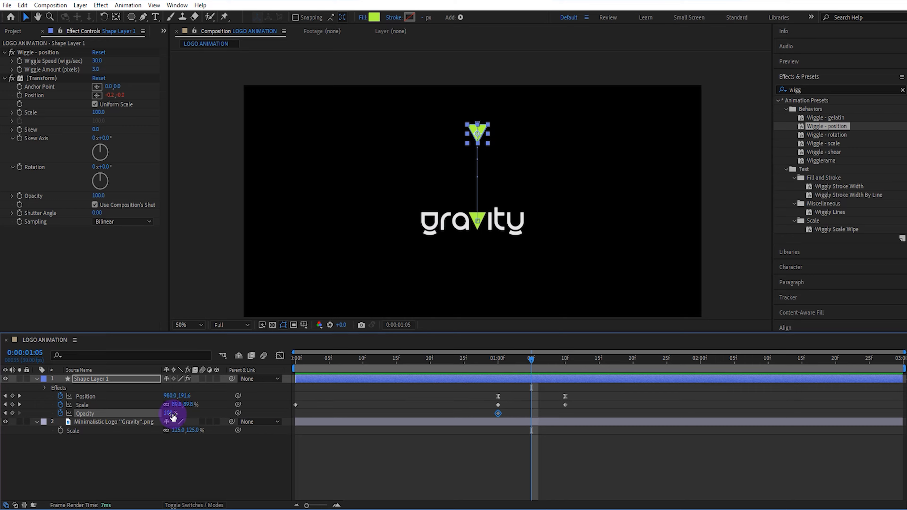
pyautogui.write('0')
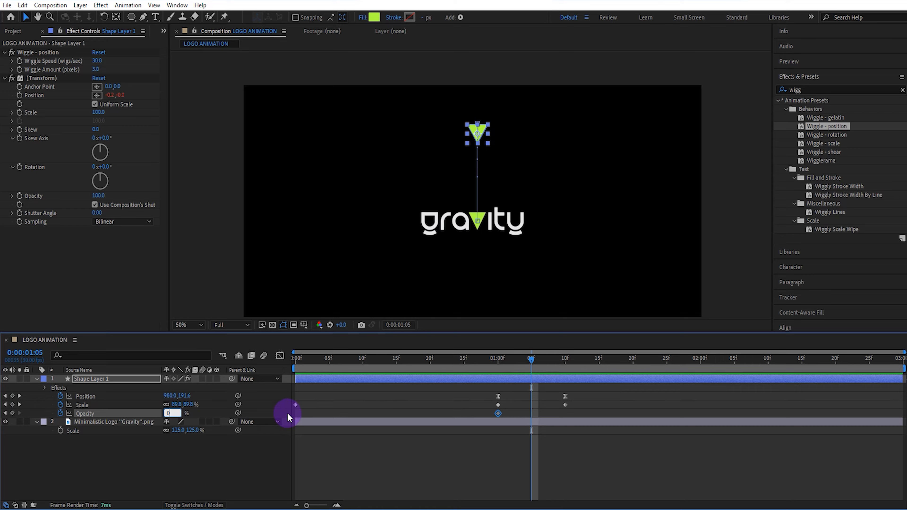
pyautogui.click(330, 412)
# Easy-ease both opacity keyframes and reshape their speed graph so the fade starts sharply and slows into the second keyframe.
pyautogui.moveTo(537, 410); pyautogui.dragTo(491, 418)
pyautogui.press('F9')
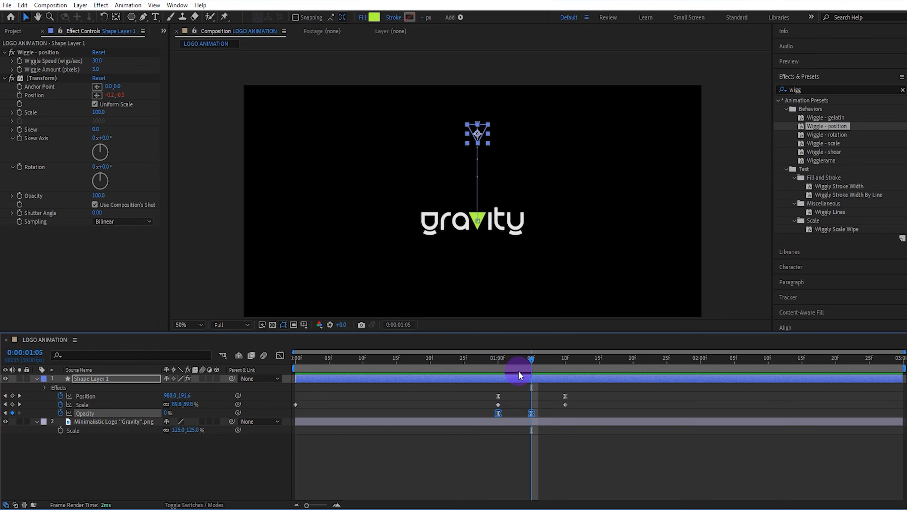
pyautogui.moveTo(516, 360); pyautogui.dragTo(496, 368)
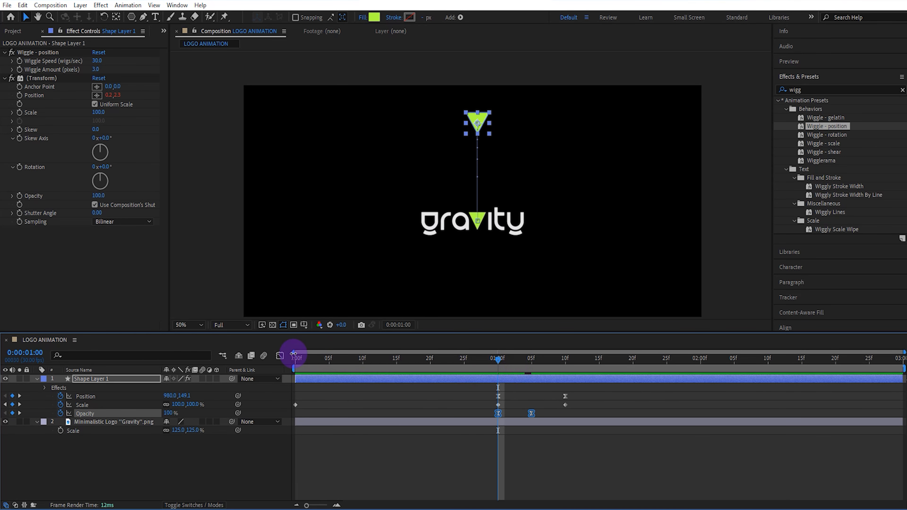
pyautogui.click(281, 356)
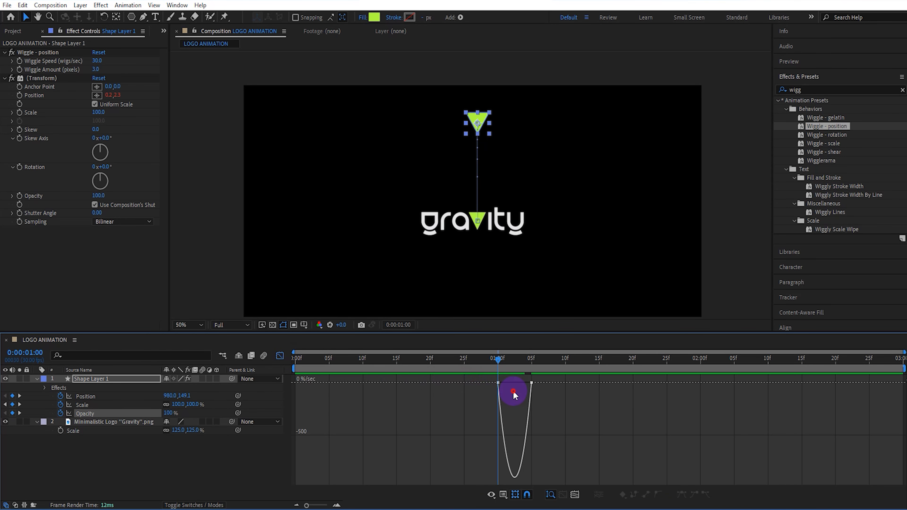
pyautogui.moveTo(513, 391); pyautogui.dragTo(391, 365)
# Preview the fade and shift the triangle's two opacity keyframes to 0:00:01:05 and 0:00:01:10.
pyautogui.press('space')
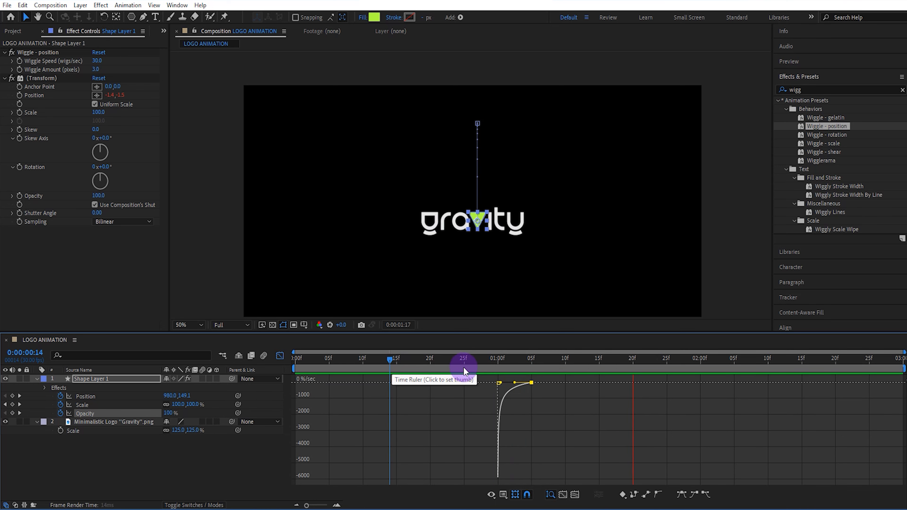
pyautogui.click(280, 356)
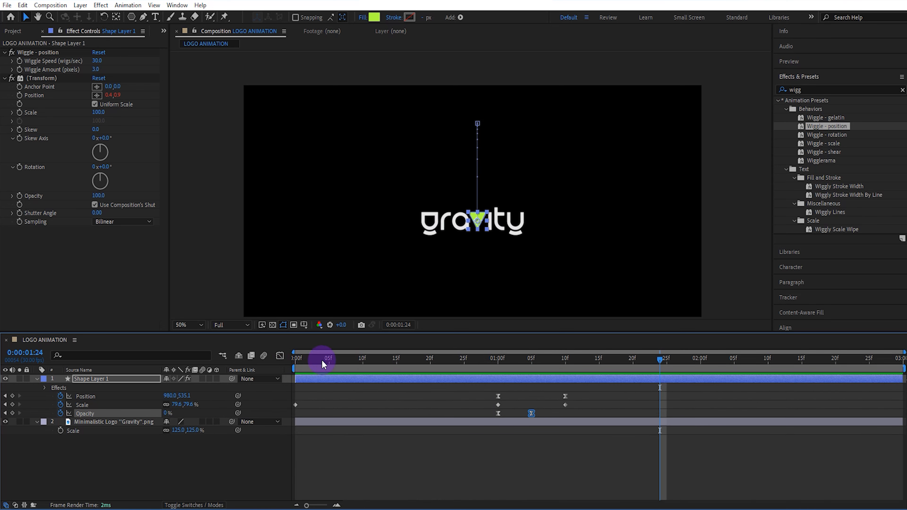
pyautogui.moveTo(515, 362); pyautogui.dragTo(539, 410)
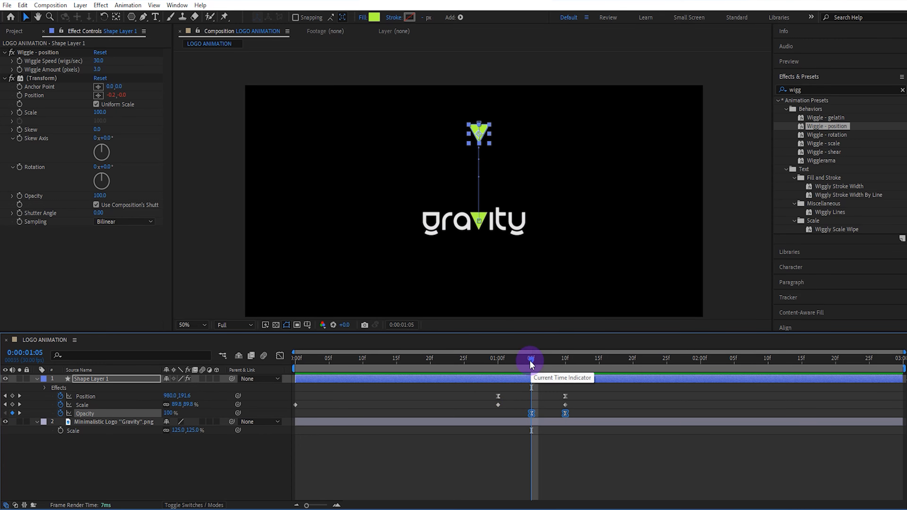
# Enable motion blur for the triangle layer and preview the drop from the start of the composition.
pyautogui.moveTo(530, 361); pyautogui.dragTo(226, 370)
pyautogui.click(202, 379)
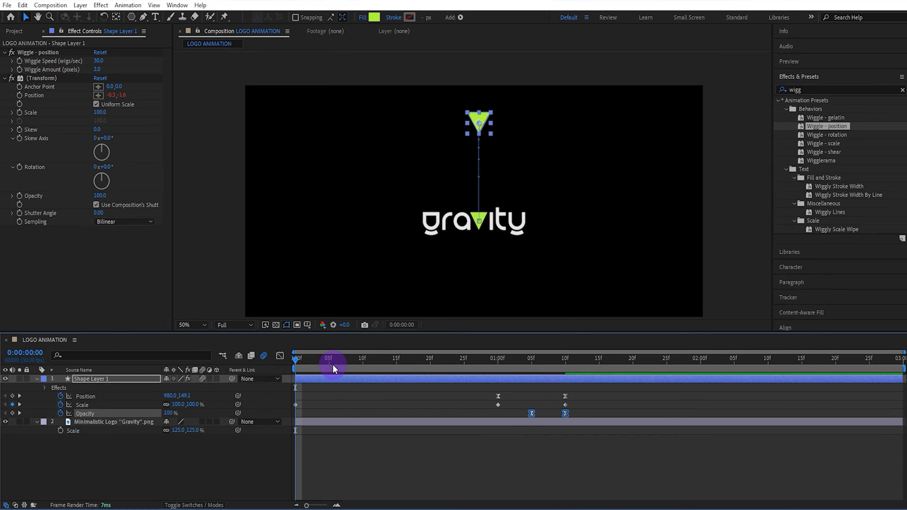
pyautogui.moveTo(330, 361); pyautogui.dragTo(278, 362)
pyautogui.press('space')
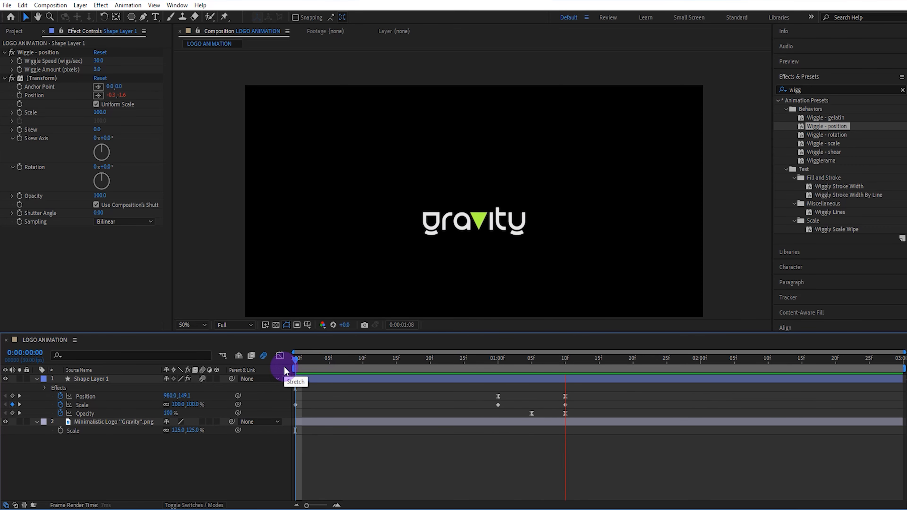
# Split the Gravity logo layer at 0:00:01:00 and delete the part before that time.
pyautogui.click(498, 360)
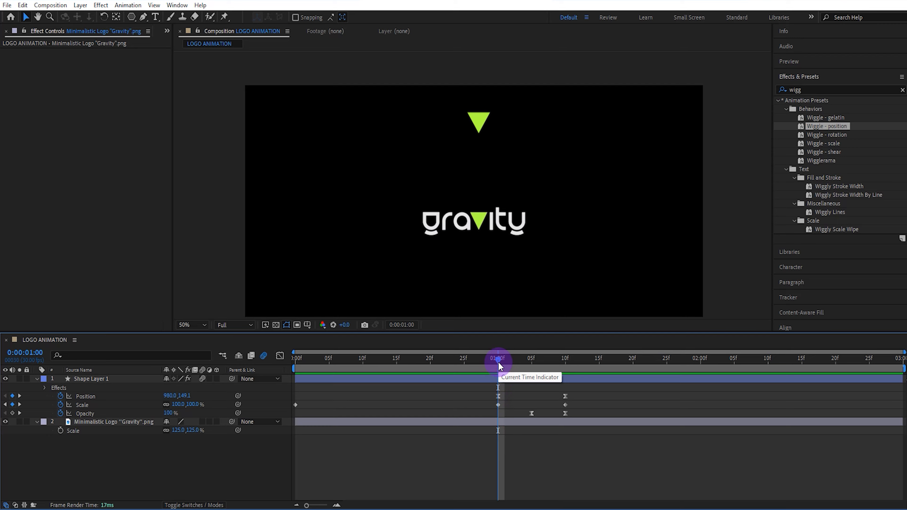
pyautogui.click(487, 421)
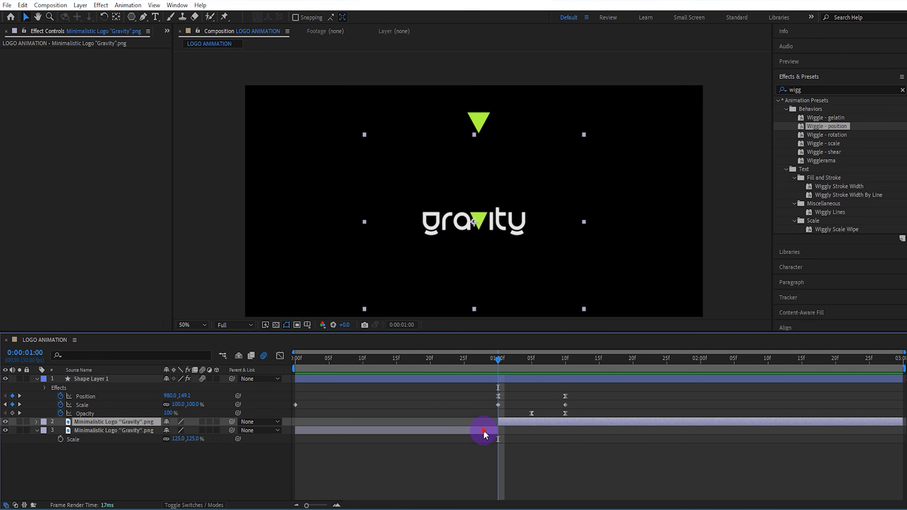
pyautogui.hotkey('ctrl', 'shift', 'd')
pyautogui.press('Delete')
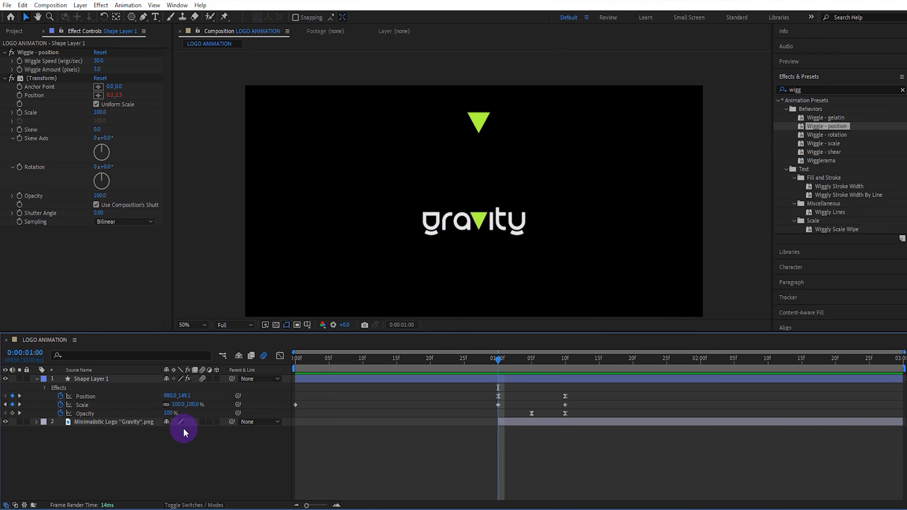
# Keyframe the logo's scale at 180% and its opacity at 0% at 0:00:01:00.
pyautogui.click(150, 421)
pyautogui.press('s')
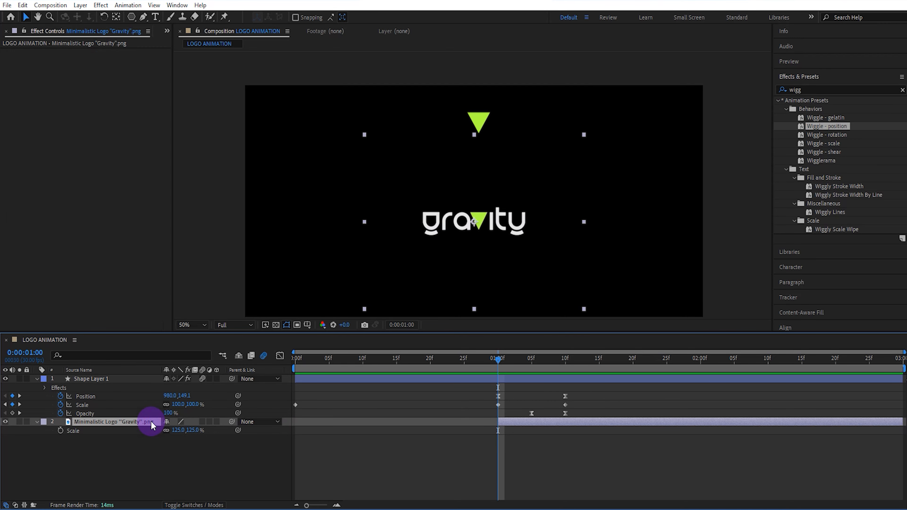
pyautogui.hotkey('shift', 't')
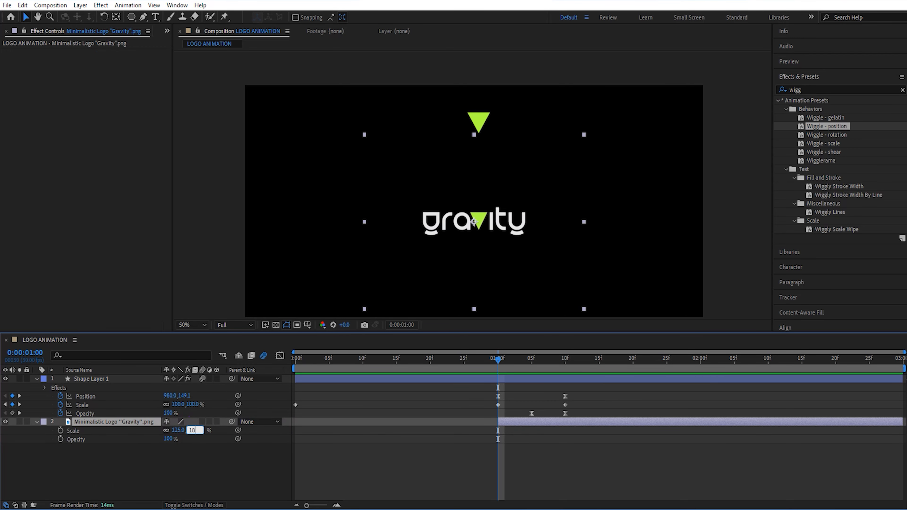
pyautogui.moveTo(60, 431); pyautogui.dragTo(59, 440)
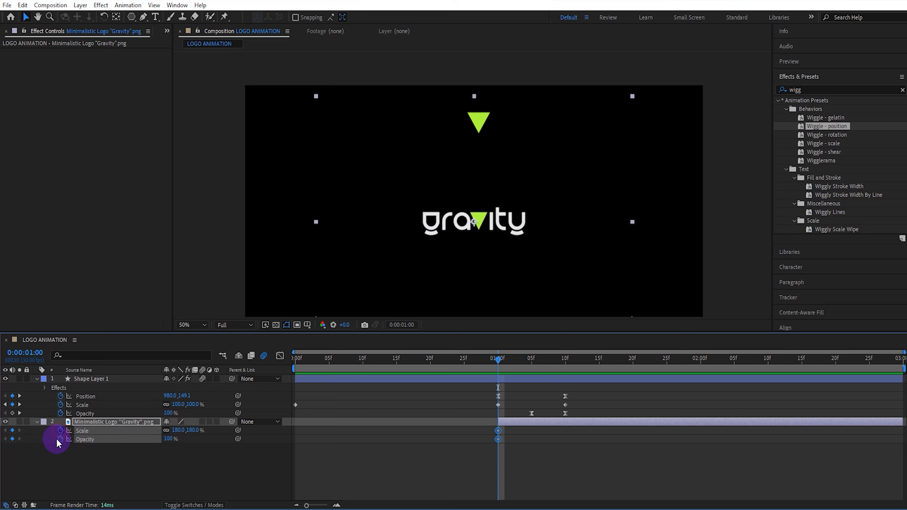
pyautogui.click(171, 437)
pyautogui.write('0')
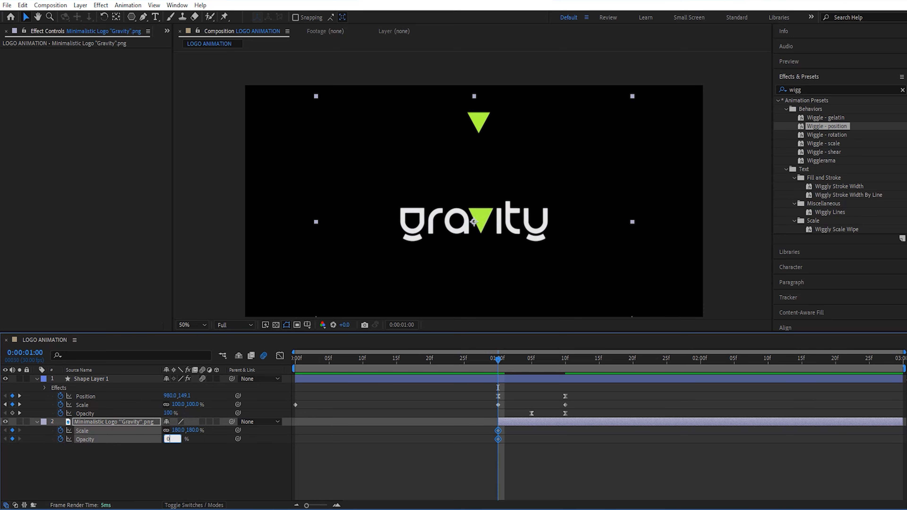
# Set the logo's scale to 125% and its opacity to 100% at 0:00:01:10.
pyautogui.click(566, 361)
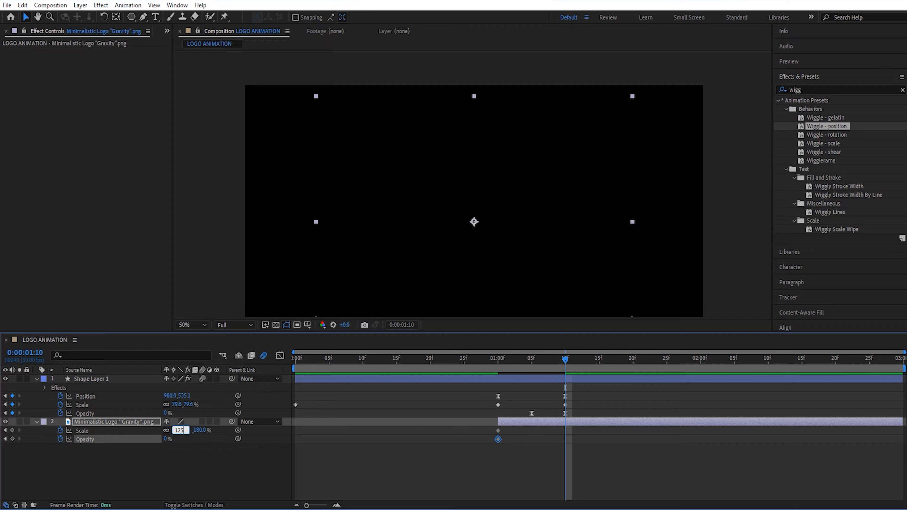
pyautogui.write('125')
pyautogui.click(166, 440)
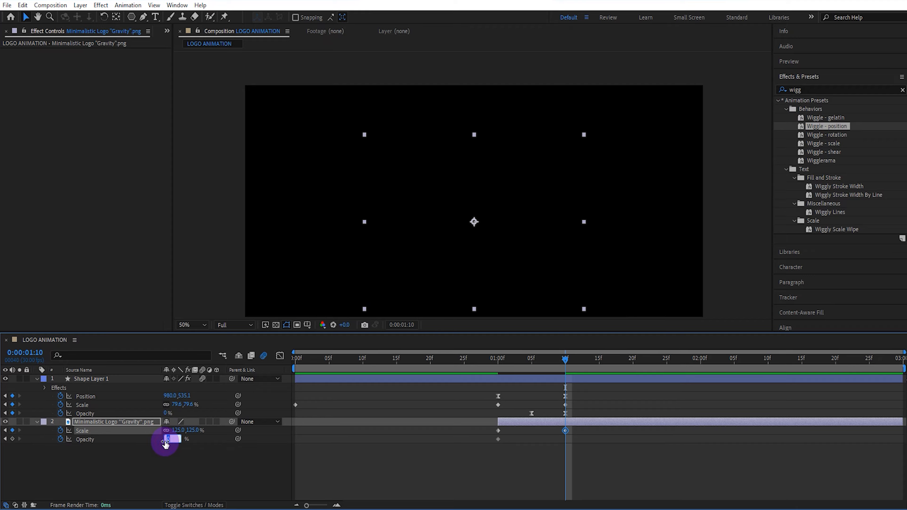
pyautogui.write('100')
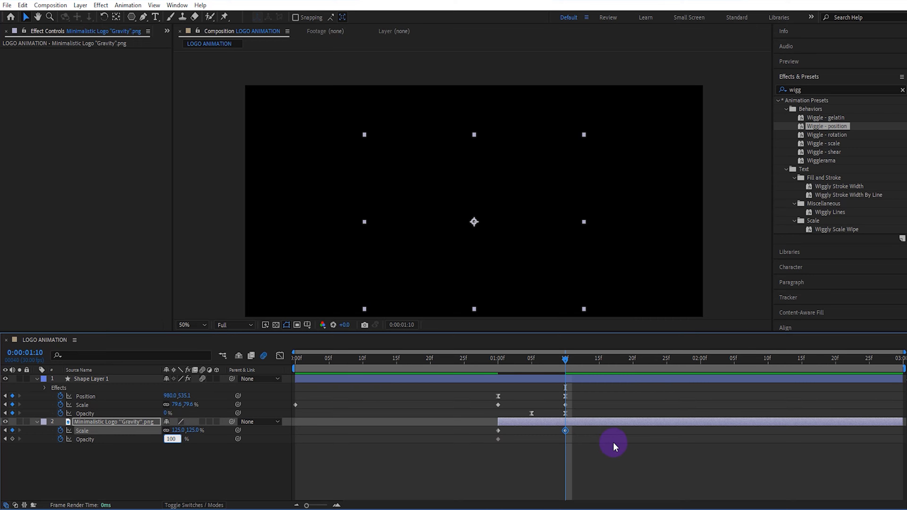
# Easy-ease the logo's scale and opacity keyframes and shape their speed curves to start fast and settle slowly at the end.
pyautogui.moveTo(578, 428); pyautogui.dragTo(494, 449)
pyautogui.press('F9')
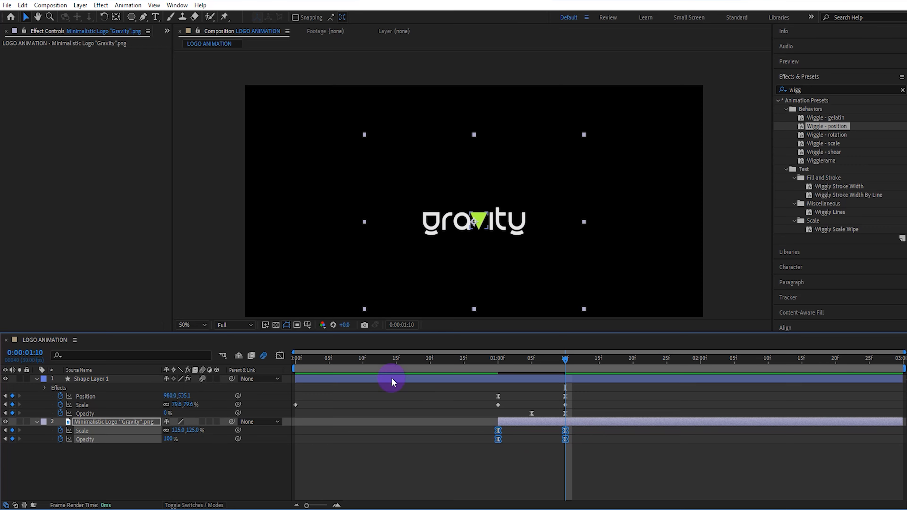
pyautogui.click(280, 355)
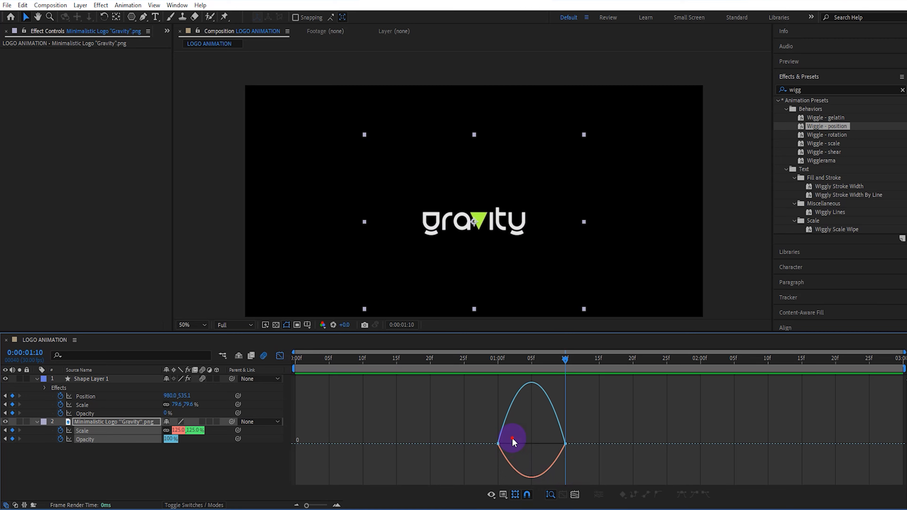
pyautogui.moveTo(513, 438); pyautogui.dragTo(489, 442)
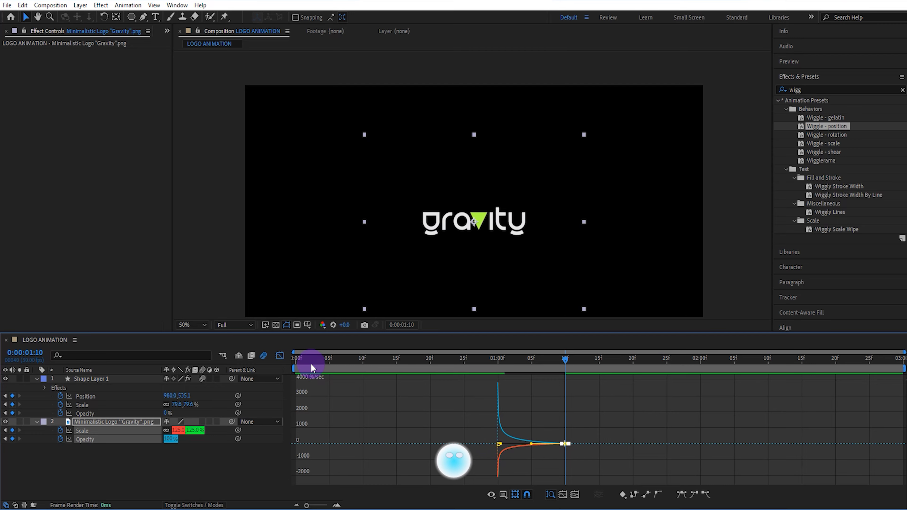
pyautogui.click(280, 355)
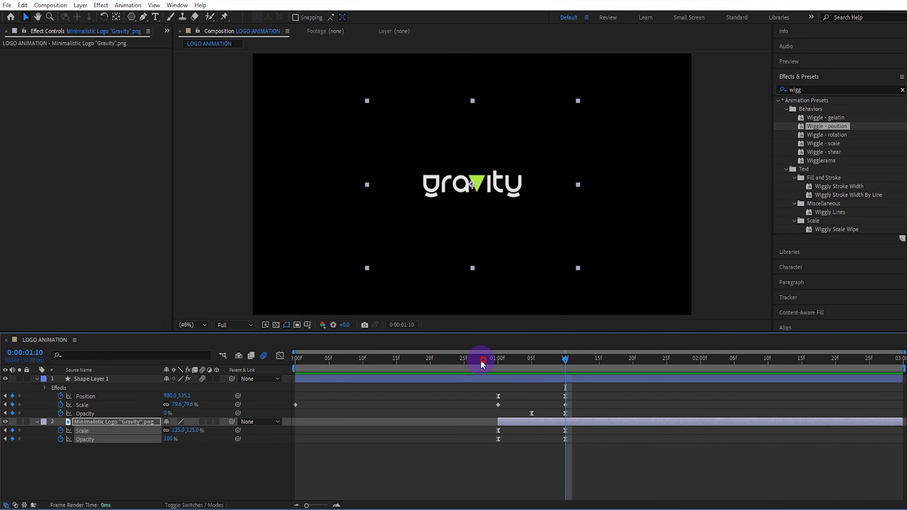
# Shift the logo layer to start at 0:00:01:10 and move the triangle's opacity fade keyframes three frames later.
pyautogui.moveTo(478, 361); pyautogui.dragTo(559, 363)
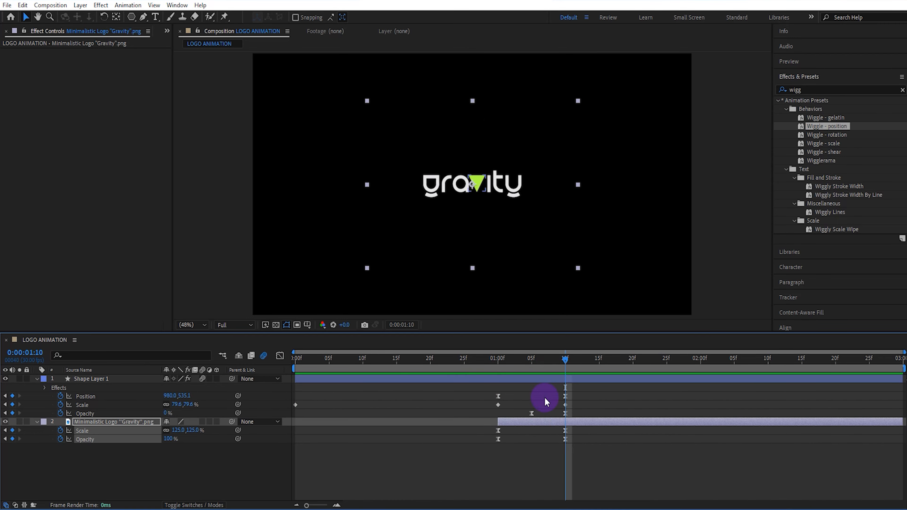
pyautogui.moveTo(513, 420); pyautogui.dragTo(573, 420)
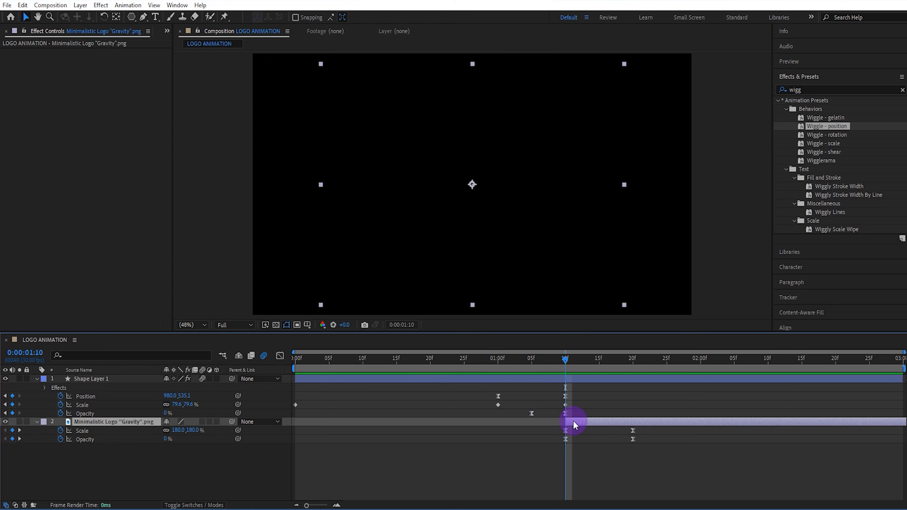
pyautogui.moveTo(522, 413); pyautogui.dragTo(550, 416)
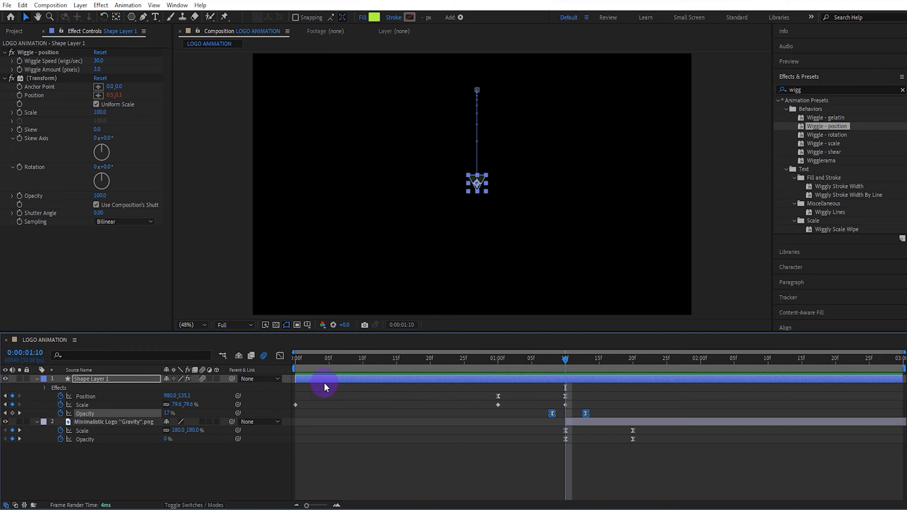
# Deselect the layers and preview the full logo animation from the start of the composition.
pyautogui.press('Home')
pyautogui.click(222, 460)
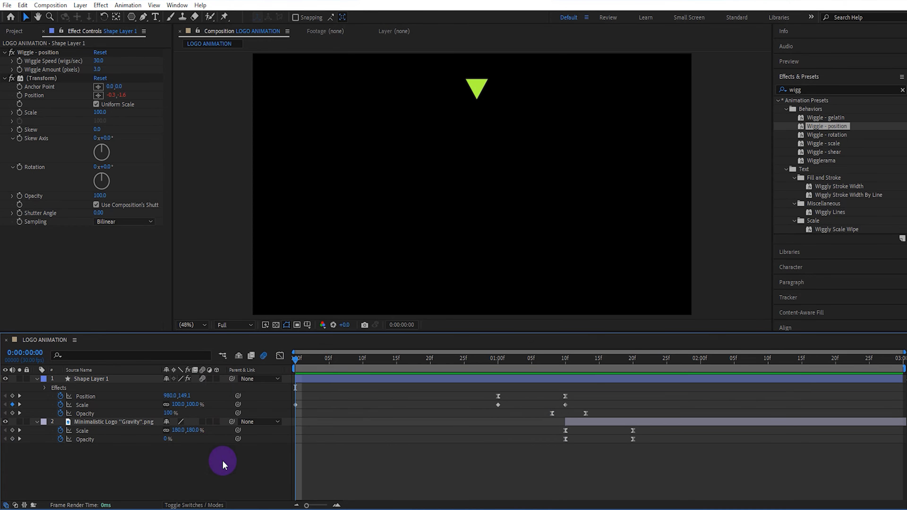
pyautogui.press('space')
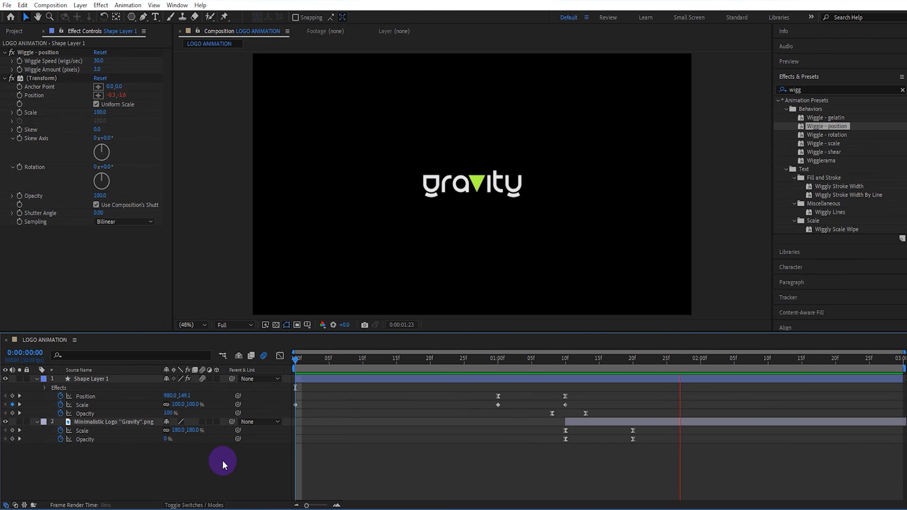